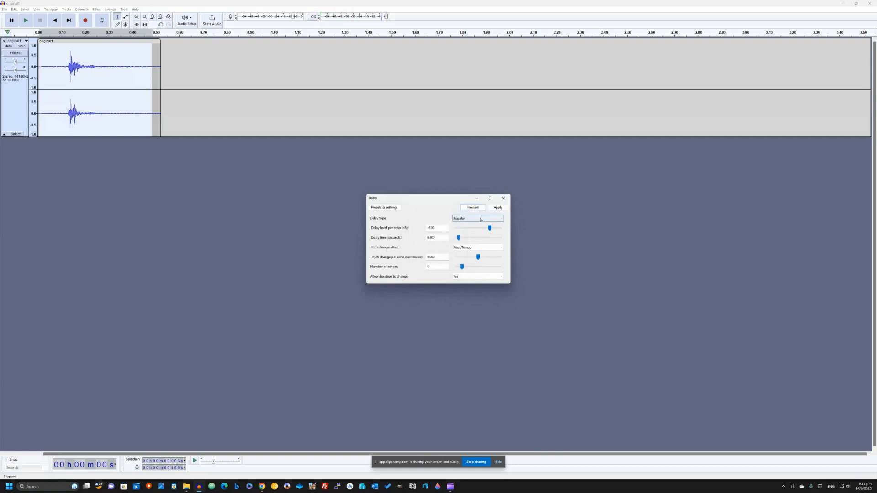
- Set the Delay effect's type to Bouncing Ball and preview it on the selected audio
click(481, 220)
click(475, 227)
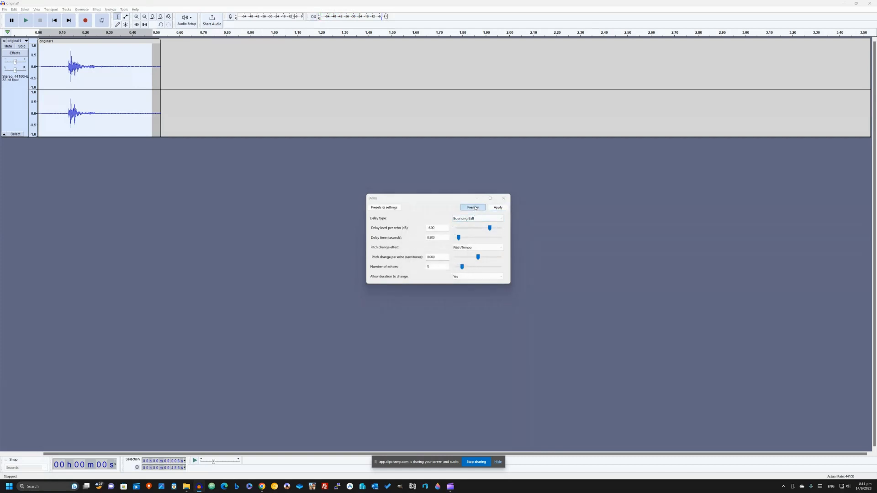
click(474, 210)
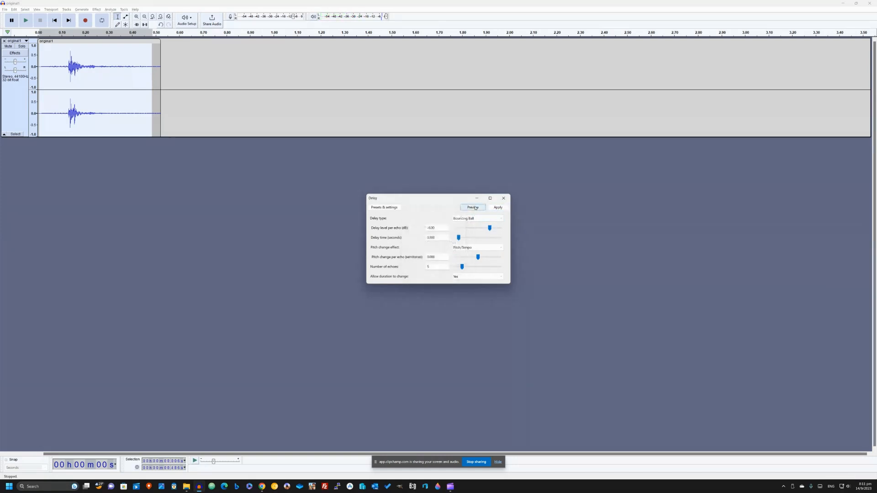
click(475, 208)
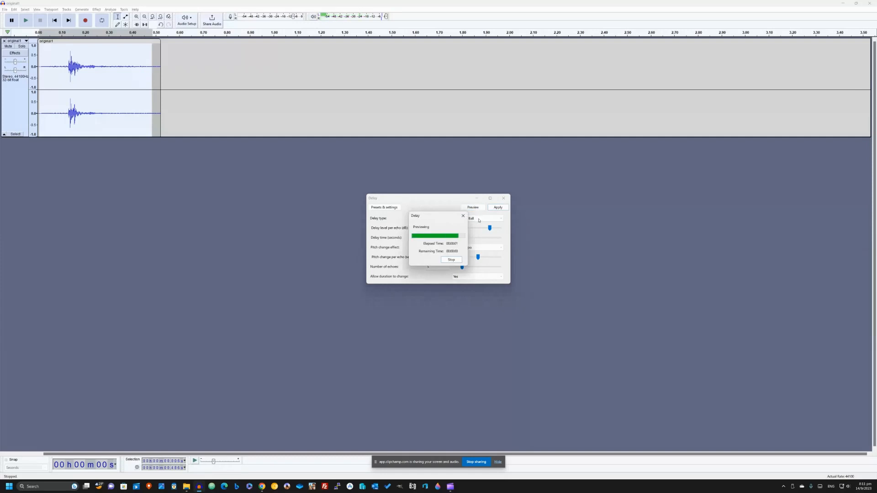
- Try the Reverse Bouncing Ball delay type and preview it
click(478, 221)
click(477, 232)
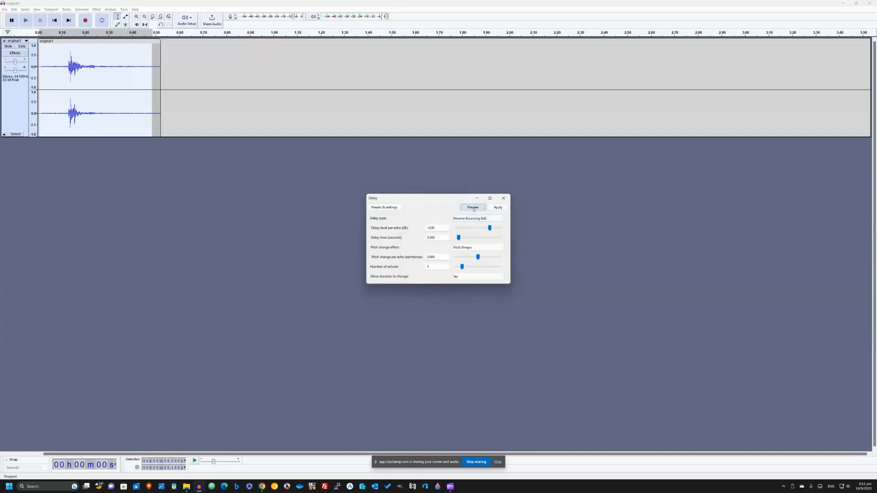
click(474, 208)
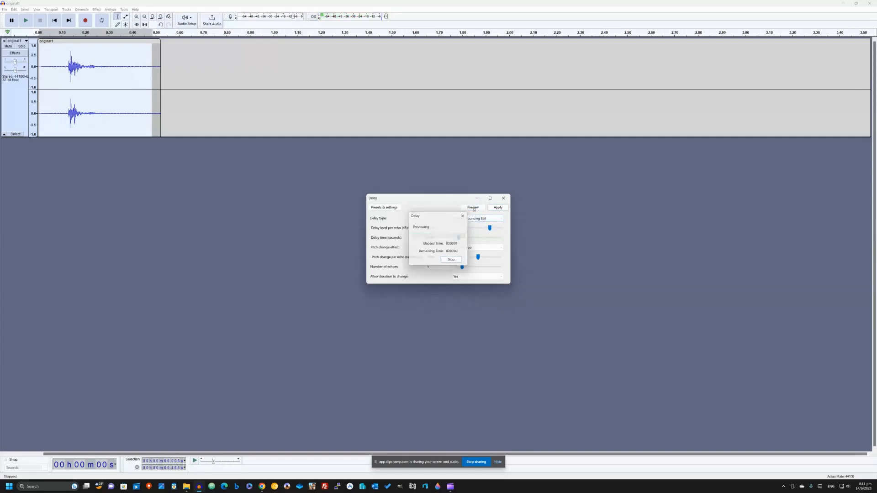
- Return the delay type to Bouncing Ball and preview it, including with the delay level per echo near its maximum
click(475, 219)
click(474, 228)
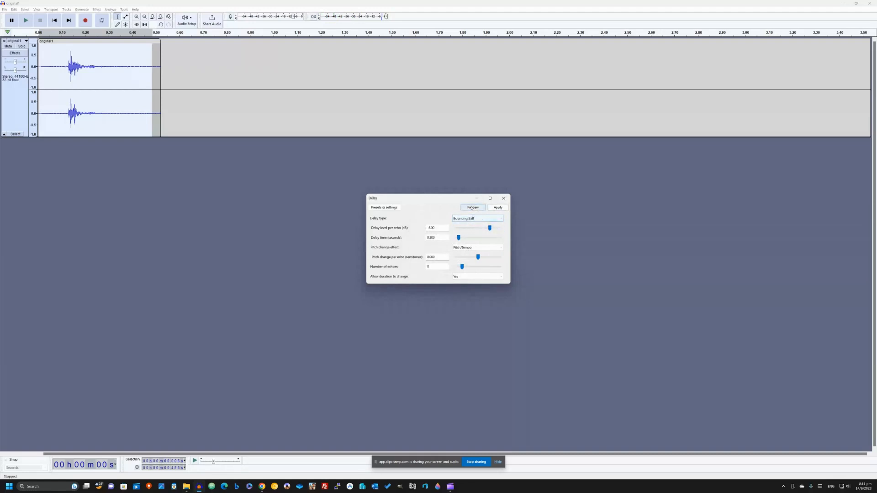
click(472, 208)
click(474, 208)
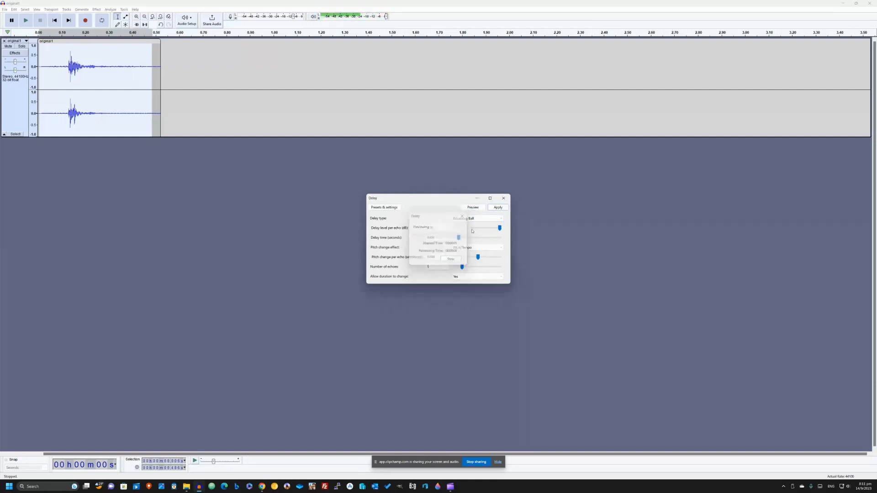
- Lower the delay level per echo in stages to -20.70 dB, previewing the result
click(464, 229)
click(473, 208)
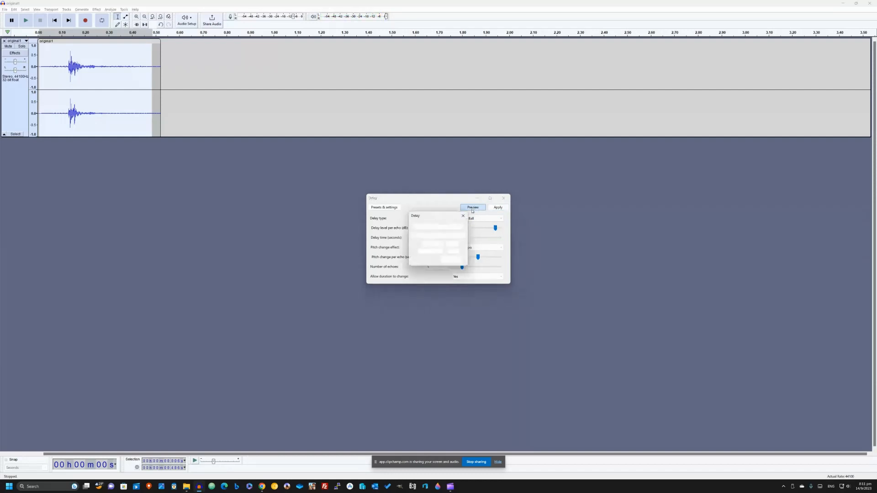
click(467, 228)
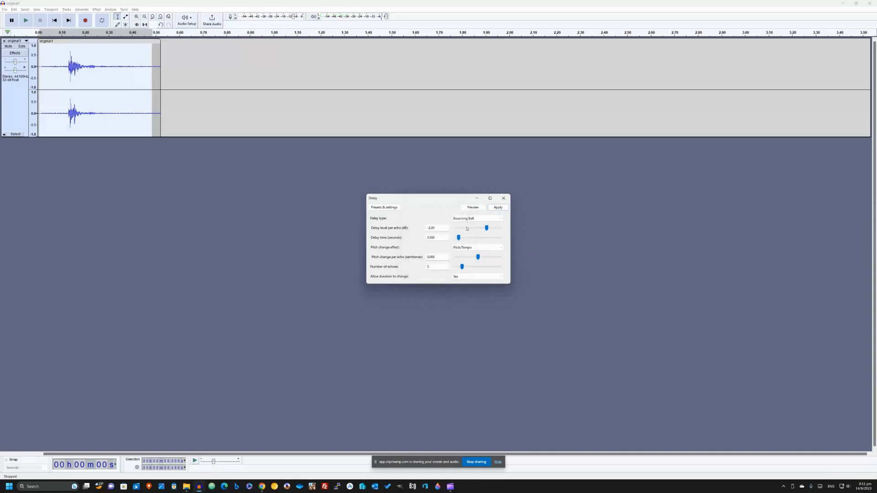
click(467, 229)
click(467, 229)
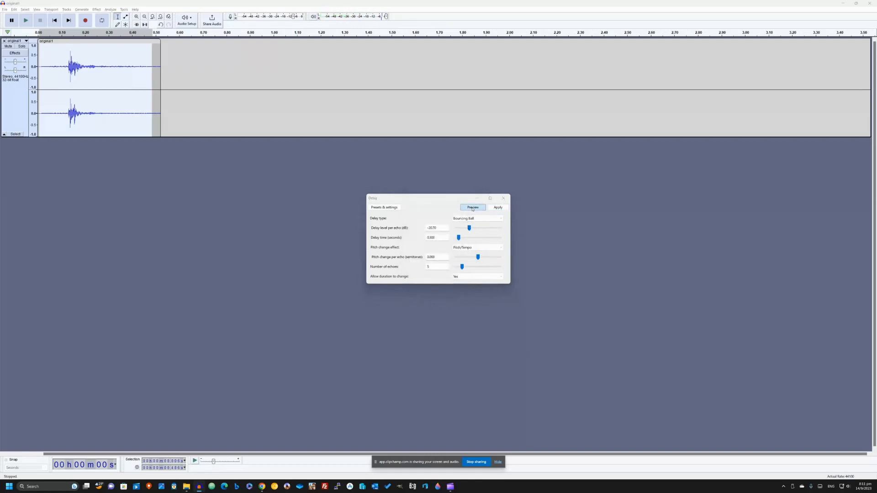
click(473, 208)
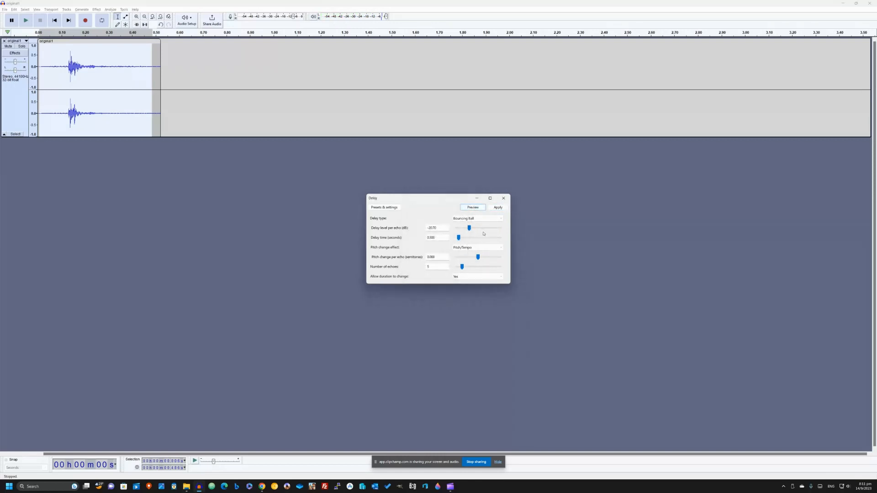
- Raise the delay level per echo in stages to -8.30 dB, previewing each level
click(473, 208)
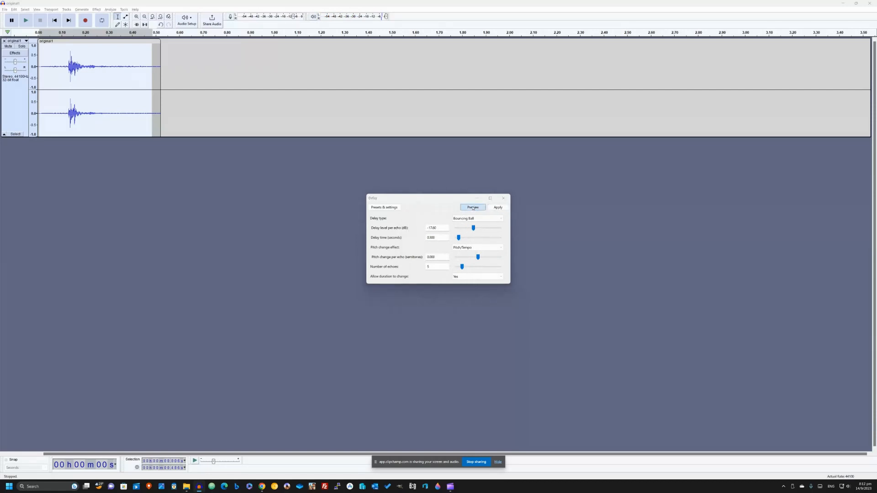
click(486, 229)
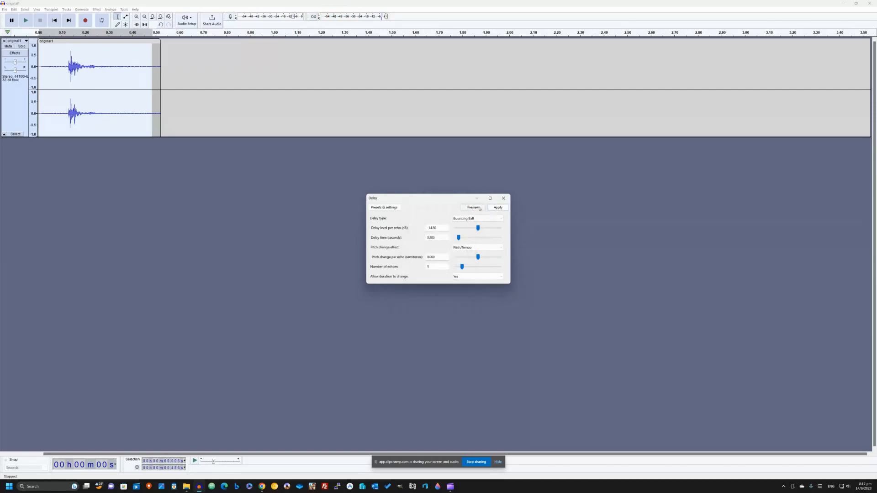
click(479, 209)
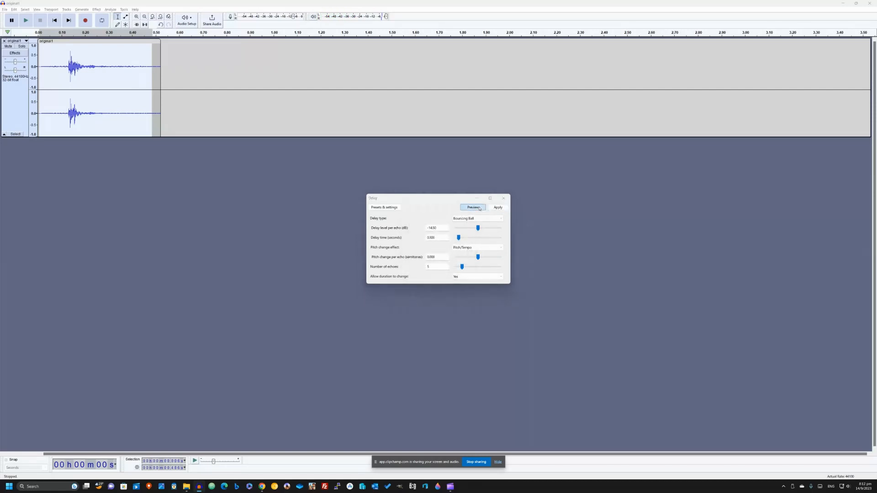
click(486, 229)
click(474, 208)
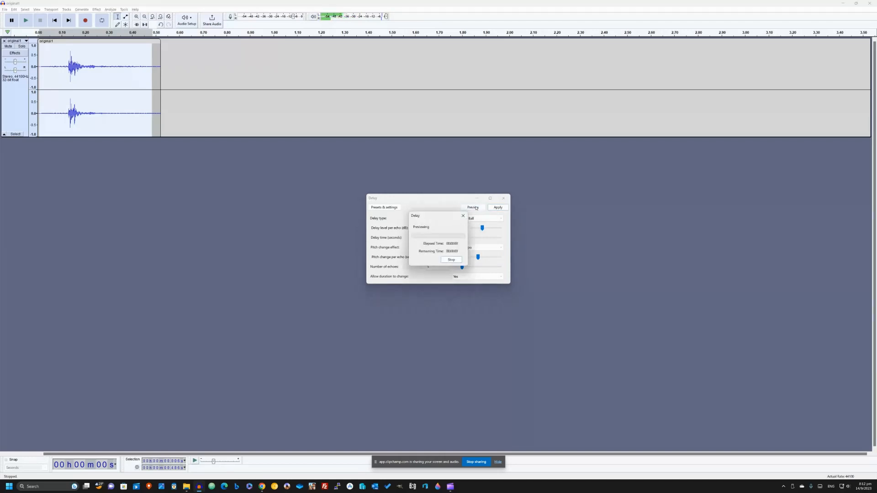
click(486, 230)
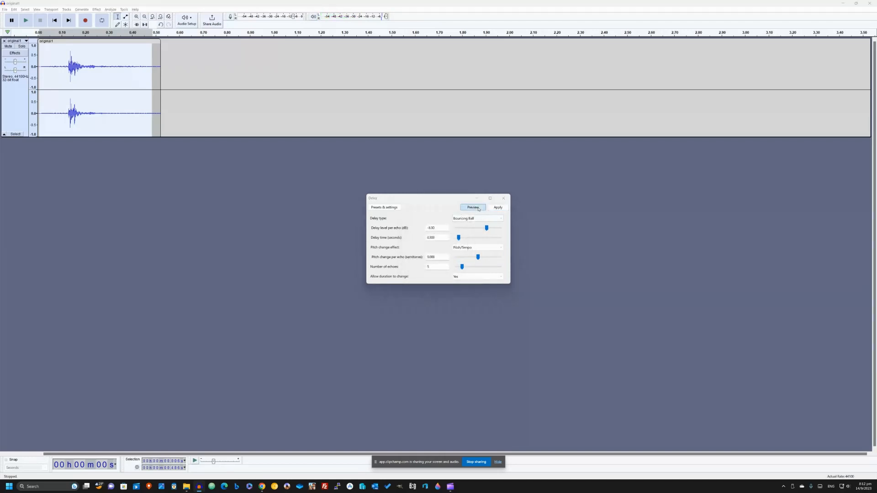
click(479, 208)
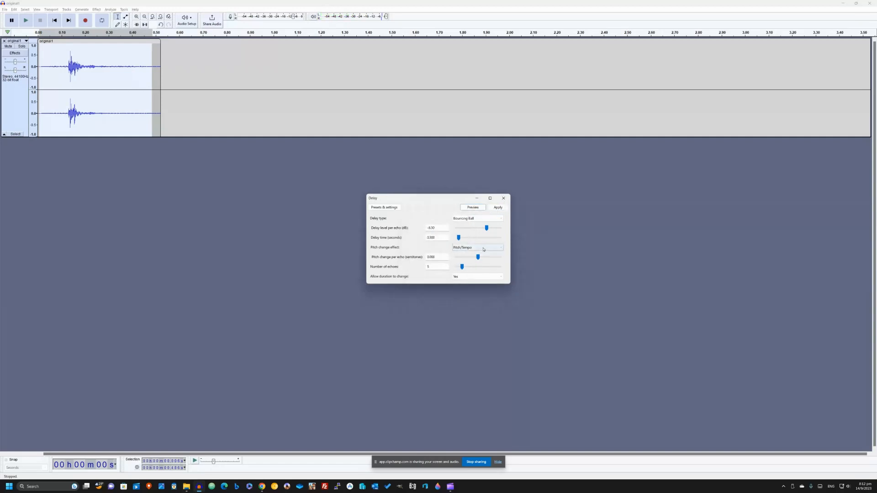
- Raise the pitch change per echo to about 1.8 semitones and preview the delay
click(477, 210)
drag(489, 257, 497, 257)
click(473, 208)
- Try 16 echoes, reduce the number of echoes to 6, and preview both settings
drag(462, 268, 478, 267)
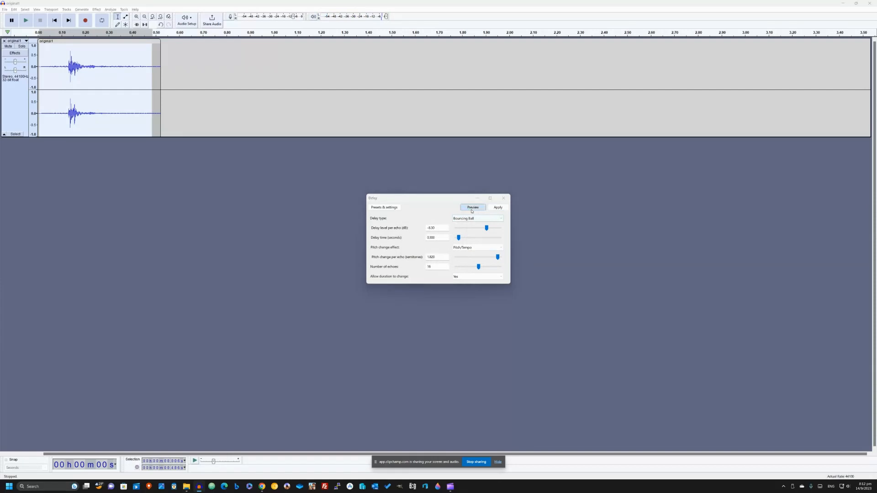
click(472, 210)
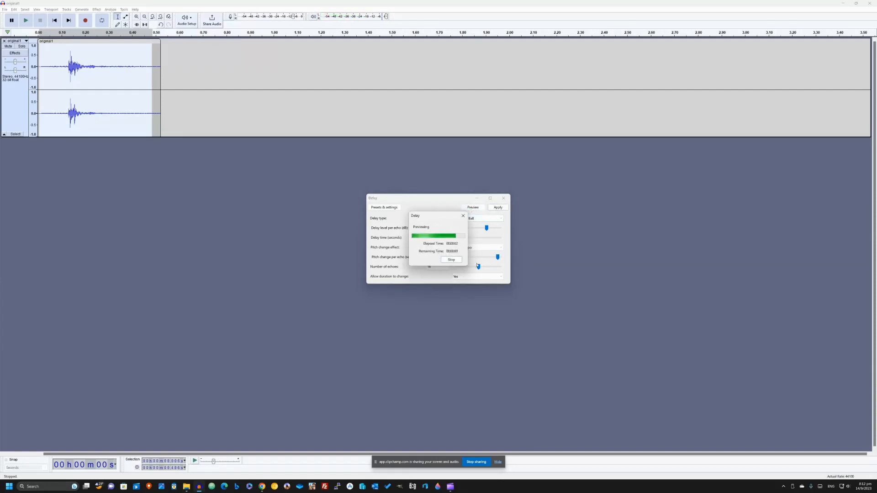
drag(479, 267, 463, 267)
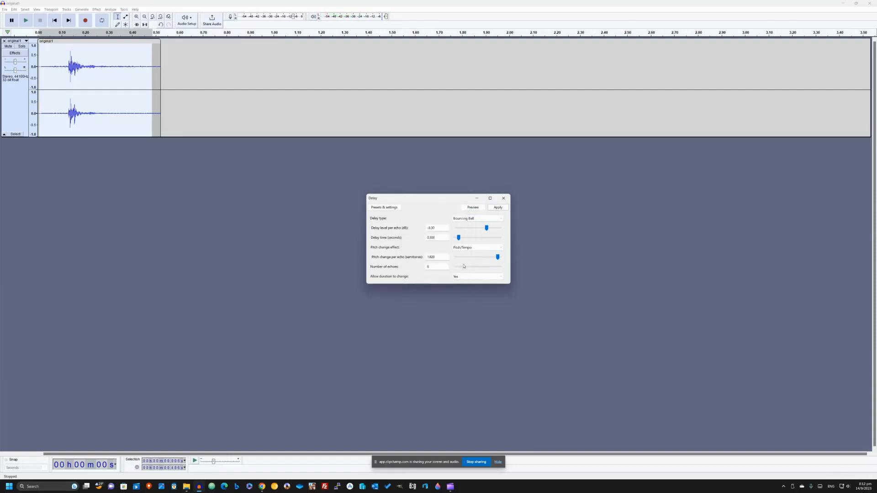
click(473, 207)
- Set the pitch change effect to High-quality Pitch Shift and preview it, ending with 5 echoes and a 0.800 semitone pitch change
click(486, 248)
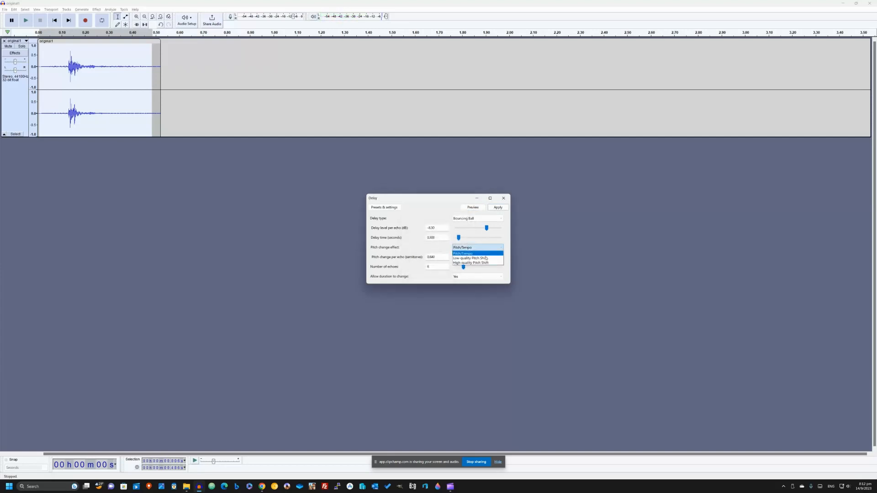
click(475, 263)
click(476, 207)
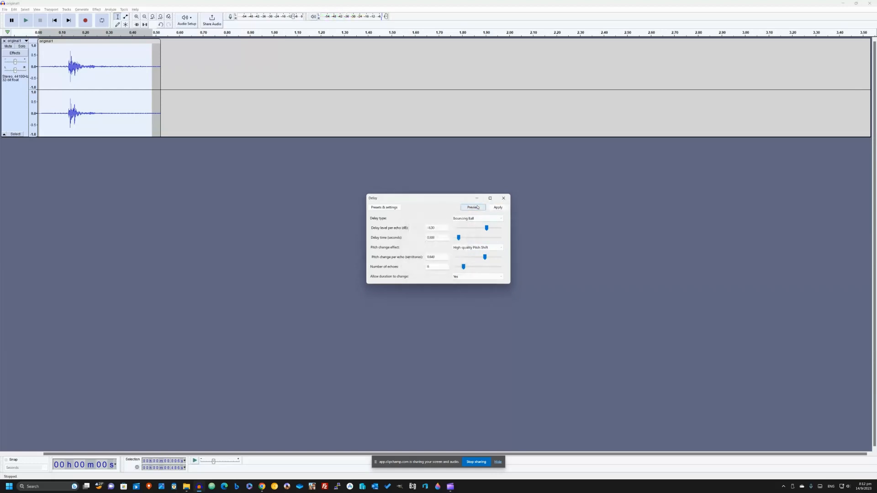
click(473, 207)
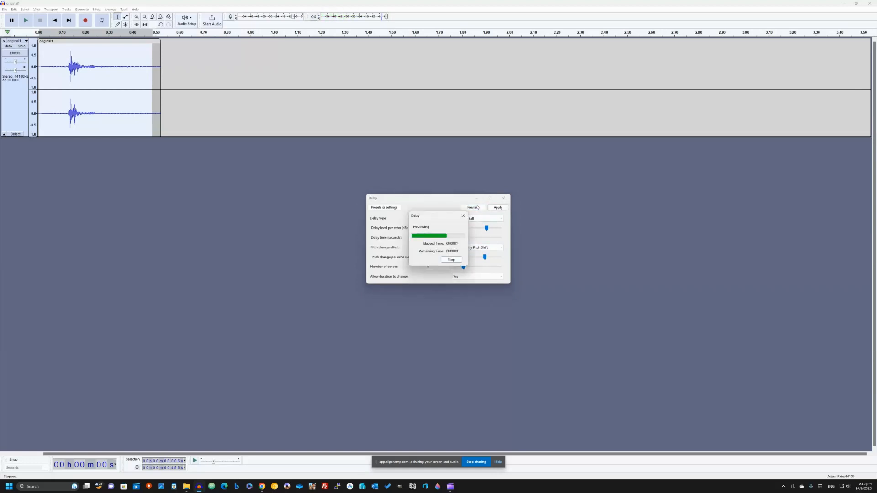
click(477, 207)
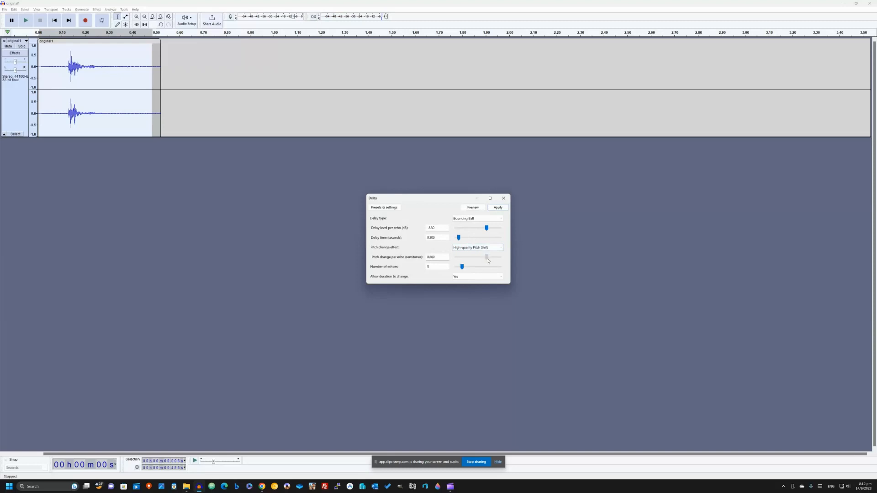
click(472, 209)
- Try a longer delay time, return it to 0.300 seconds, and preview the delay
drag(456, 238, 480, 237)
click(473, 208)
click(472, 209)
click(476, 209)
click(474, 209)
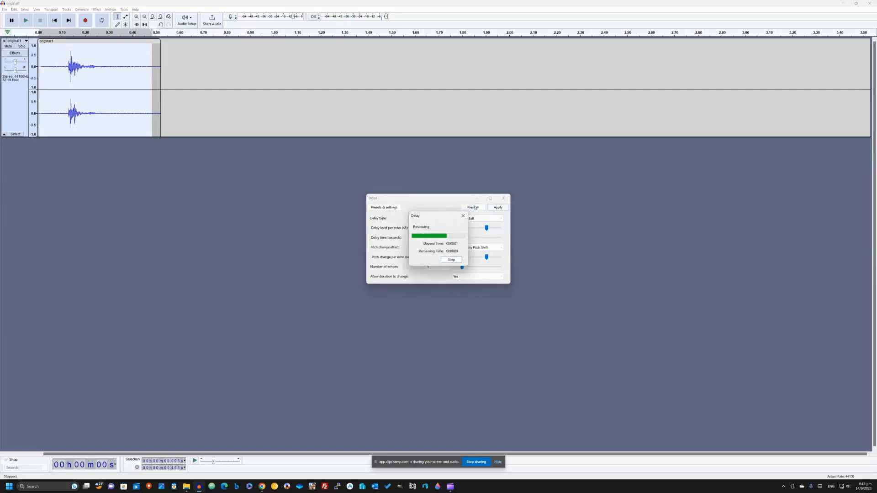
- Apply the Bouncing Ball delay to the selected audio and undo it
click(475, 208)
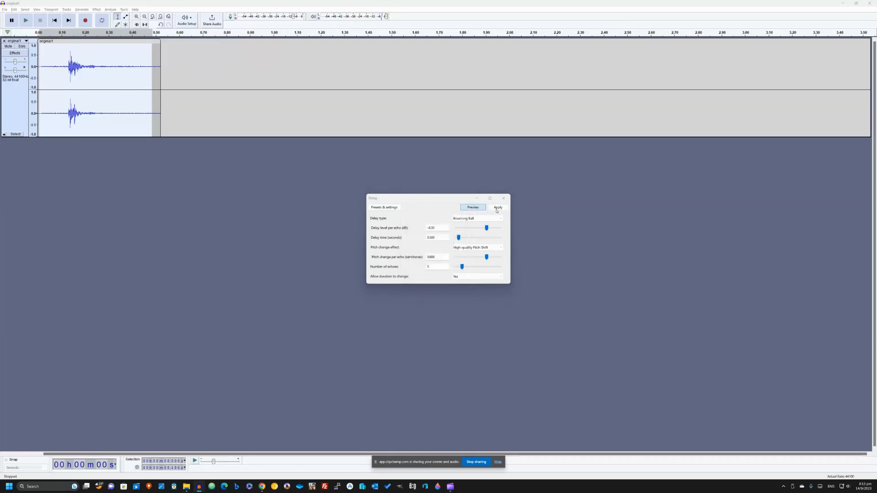
click(498, 208)
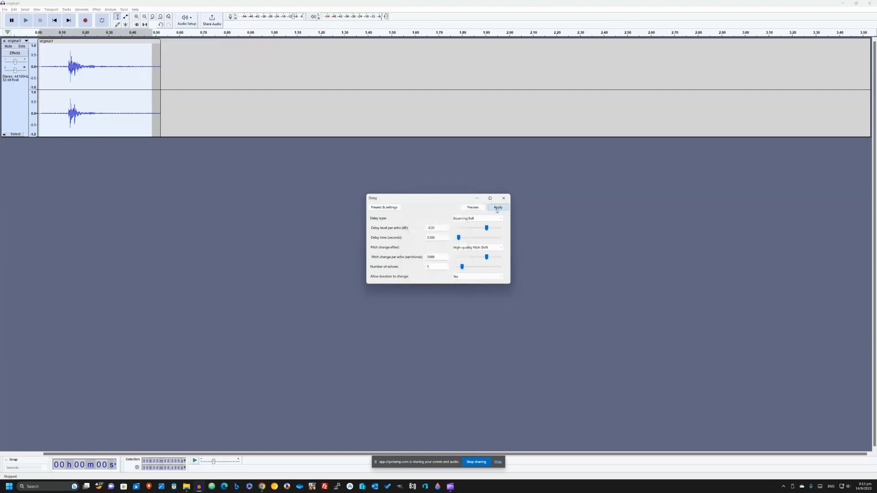
key(ctrl+z)
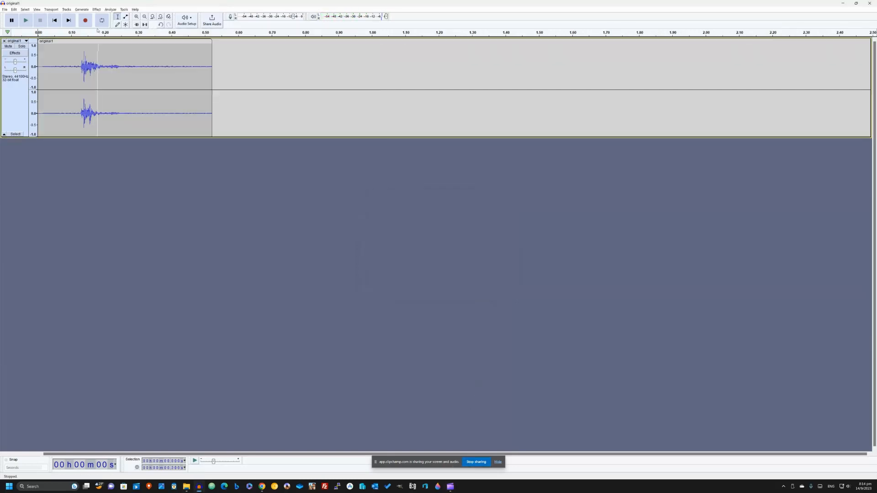
click(97, 9)
mouse_move(128, 81)
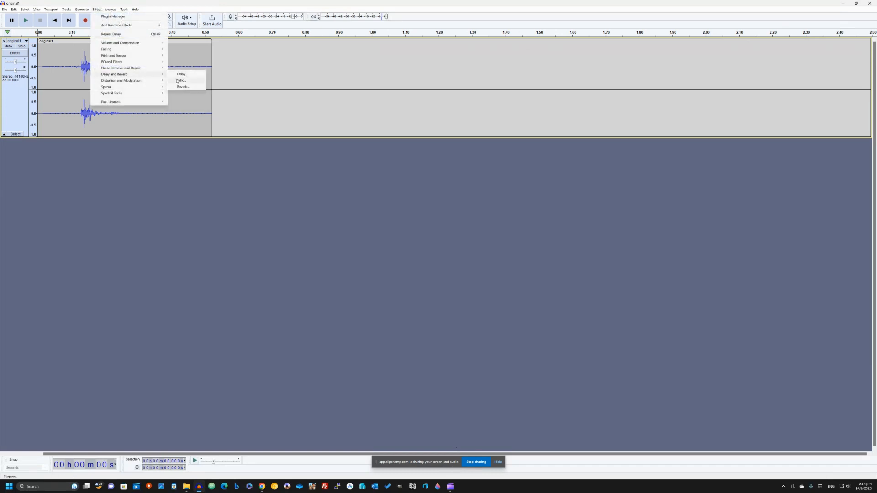
click(178, 81)
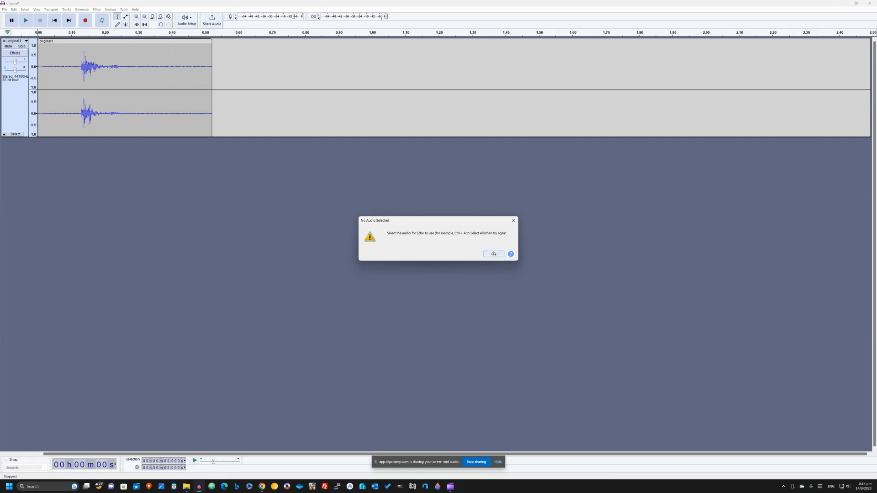
click(493, 254)
- Select the clip's audio from the start to about 0.5 seconds and open the Echo effect for it
drag(206, 73, 38, 73)
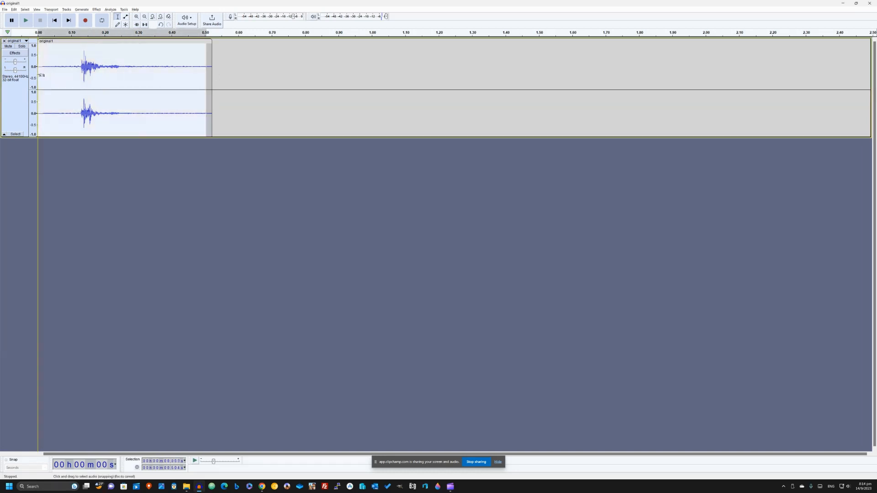
click(96, 9)
mouse_move(130, 79)
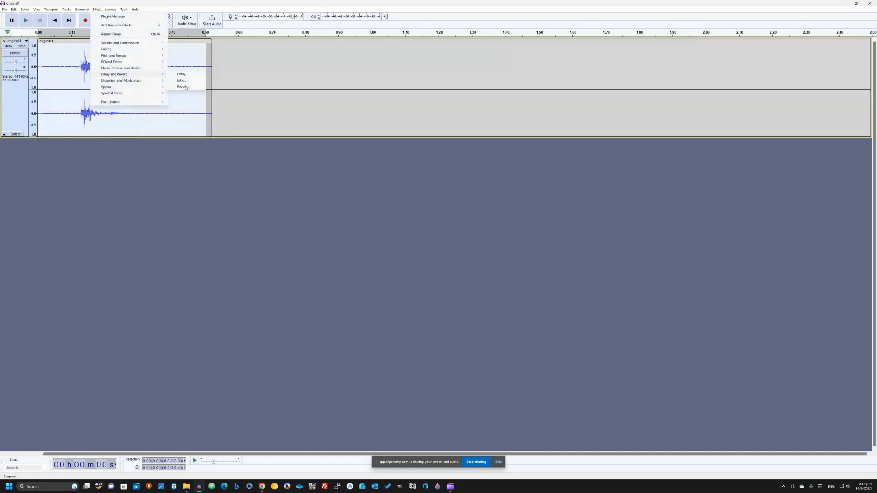
click(183, 81)
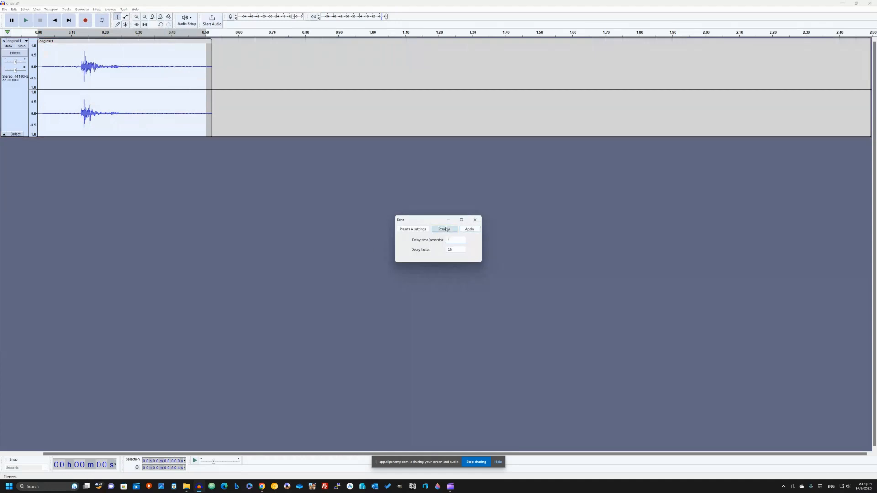
- Preview the Echo effect on the selected audio and close it without applying
click(442, 228)
double_click(450, 241)
click(449, 231)
click(475, 220)
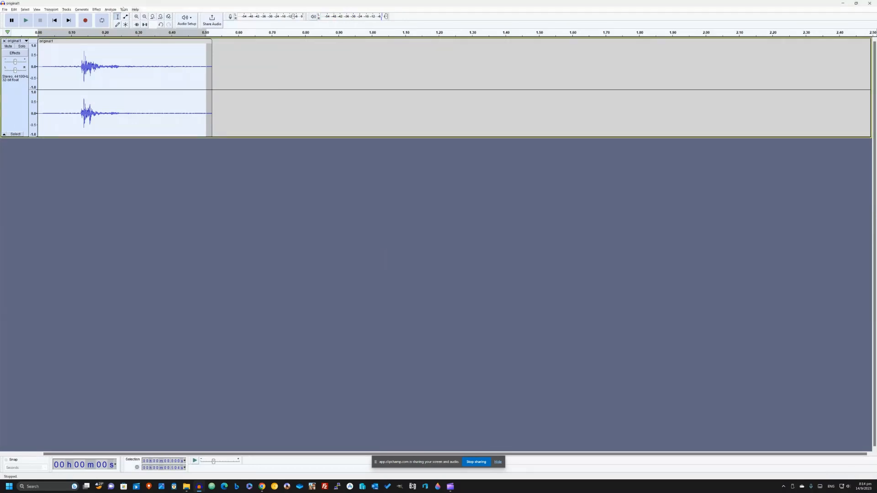
- Open the Reverb effect for the selected audio and preview it with the current settings
click(97, 9)
mouse_move(126, 76)
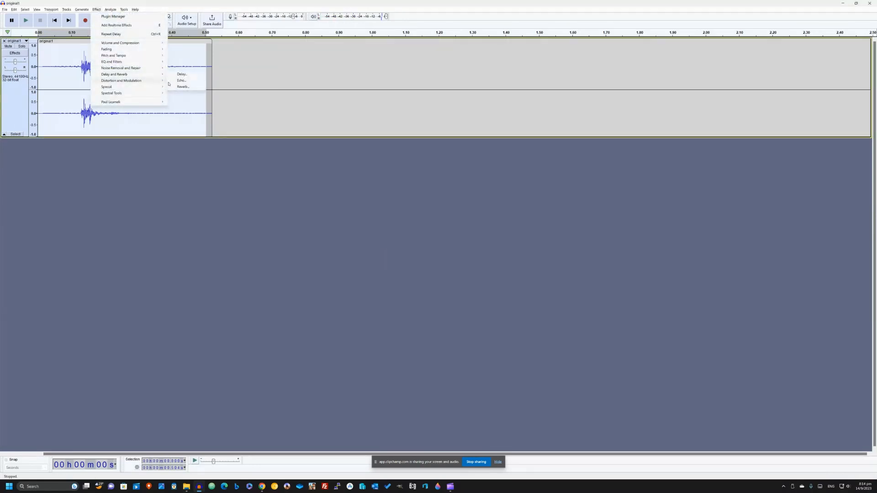
click(180, 87)
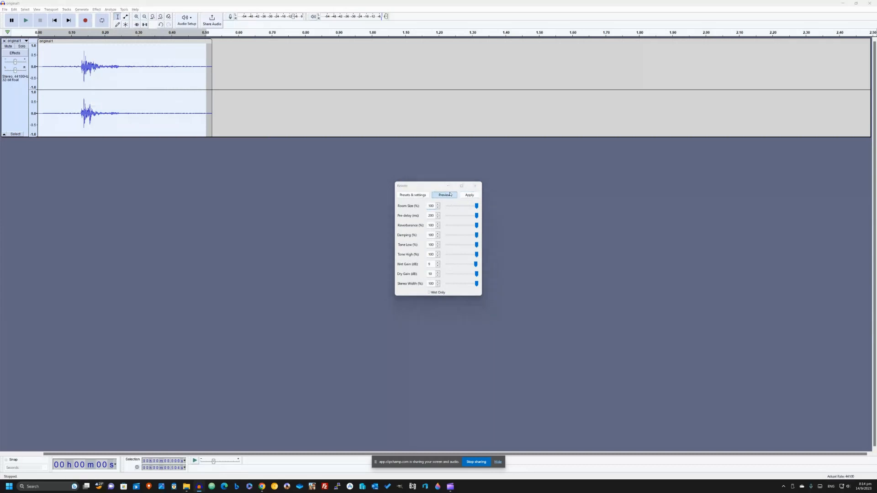
click(450, 196)
click(452, 197)
click(455, 206)
click(448, 198)
- Lower the reverb's room size to about 9% and its pre-delay to 0 ms, previewing the changes
drag(473, 206, 449, 206)
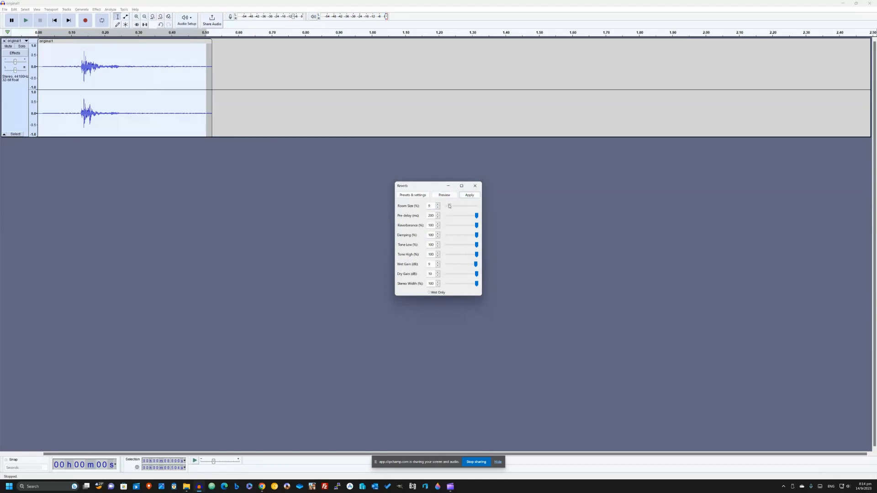
click(447, 195)
drag(443, 215, 439, 216)
click(445, 195)
- Lower the reverb's reverberance to about 32%, damping to 22% and tone low to 20%, previewing the changes
click(448, 195)
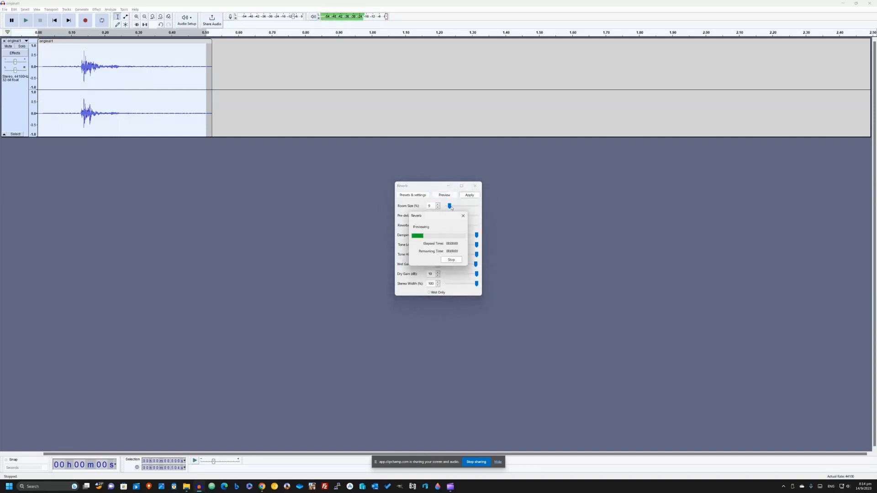
click(446, 197)
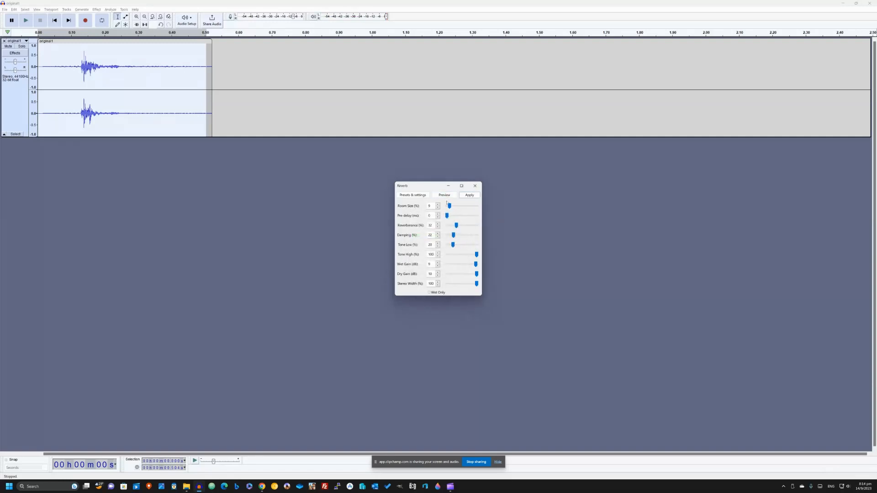
click(445, 195)
- Lower the reverb's tone high to about 32%, reduce its wet gain, and preview the sound
mouse_move(476, 254)
mouse_down()
mouse_move(456, 256)
mouse_move(473, 264)
mouse_up()
click(445, 196)
click(439, 196)
click(450, 195)
- Reduce the reverb's dry gain to 1 dB and stereo width to 57%, previewing after the changes
click(456, 275)
click(454, 195)
click(445, 195)
drag(476, 286, 465, 287)
click(444, 195)
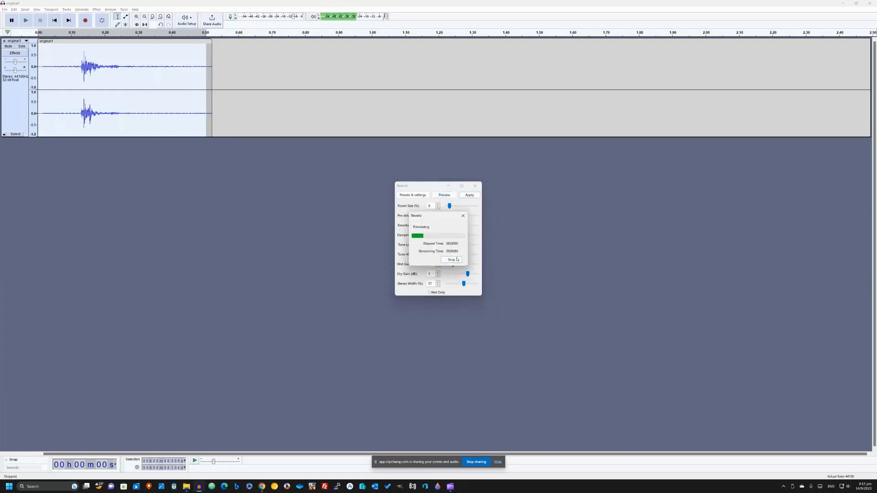
- Raise the reverb's wet gain to 2 dB and tone high to about 92%, previewing the changes
drag(454, 266, 470, 265)
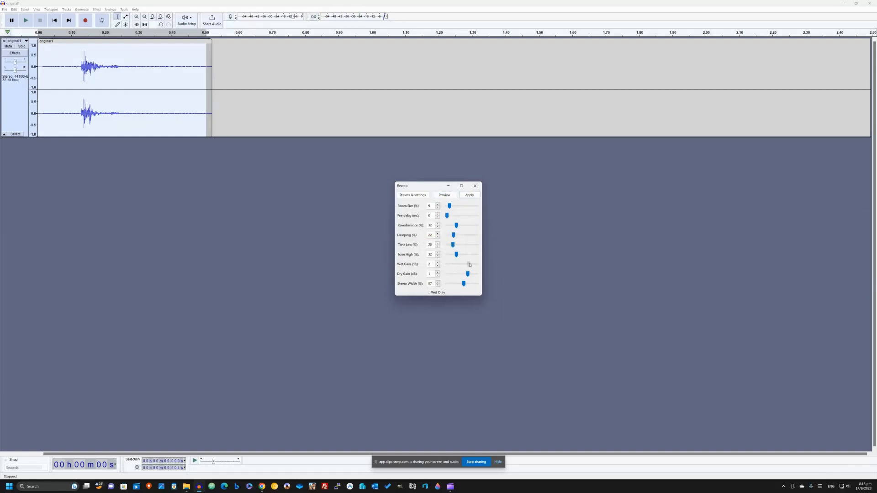
click(448, 197)
drag(458, 257, 466, 257)
click(444, 195)
click(453, 195)
- Raise the reverb's damping, tone low and reverberance to 100% and preview the sound
drag(453, 235, 477, 236)
click(450, 194)
click(446, 196)
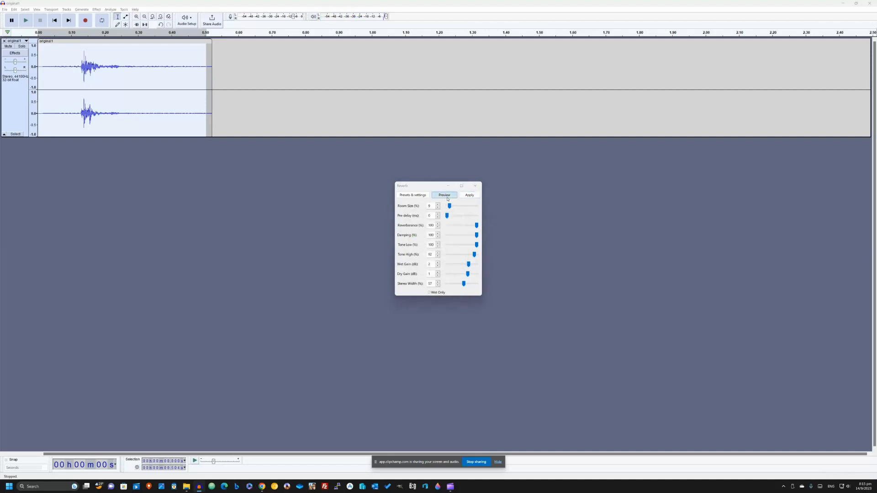
click(447, 198)
click(448, 198)
- Lower the reverb's damping to about 16% and tone low to 0%, previewing the changes
drag(476, 235, 460, 236)
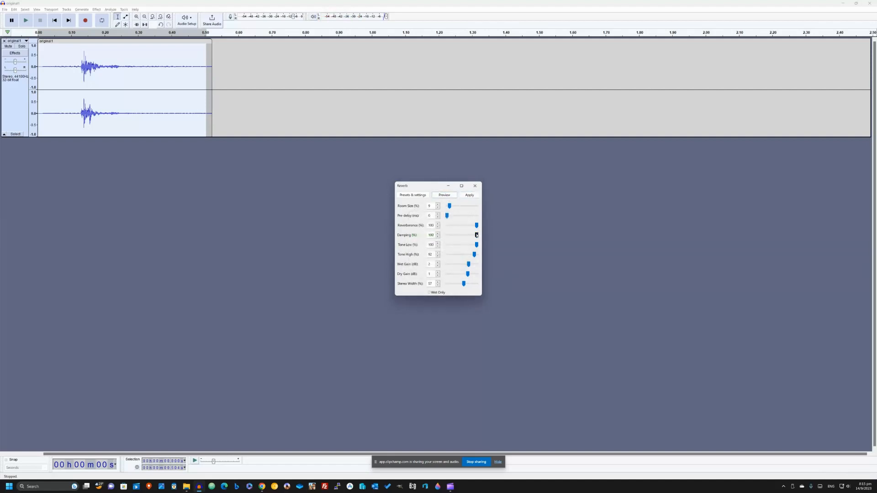
click(449, 197)
click(448, 197)
click(450, 198)
click(446, 196)
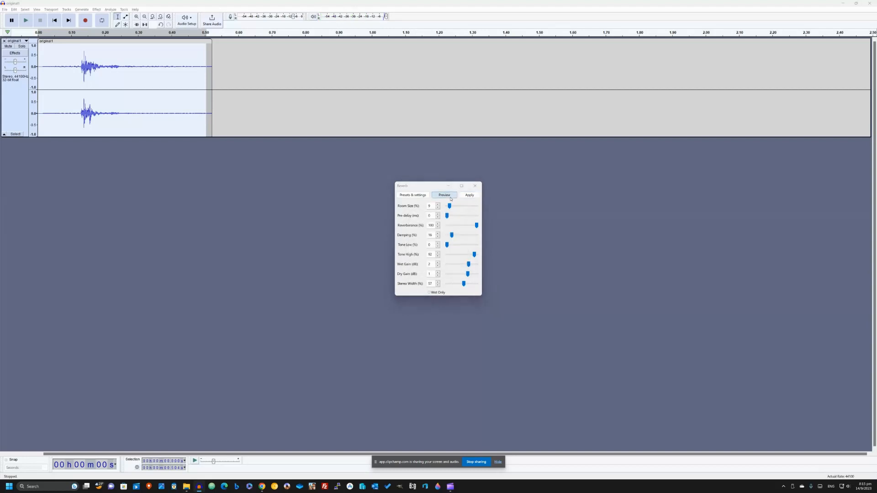
click(473, 197)
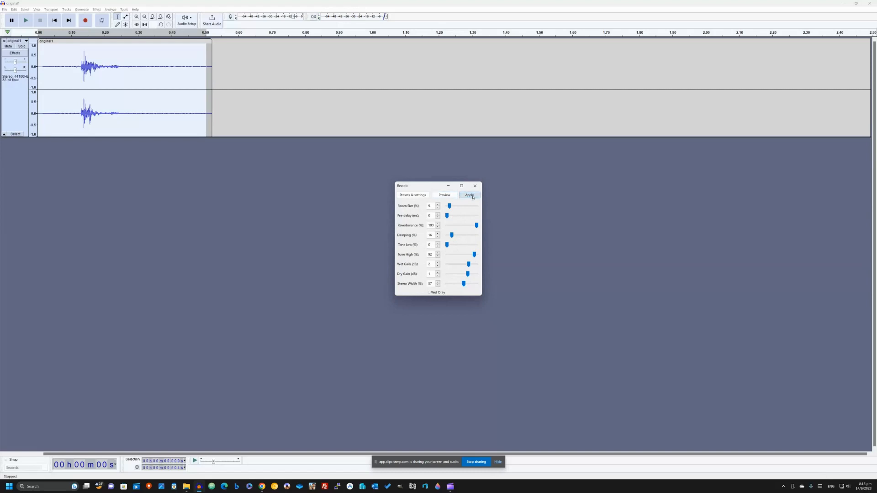
- Lower and fine-tune the reverb's reverberance, preview it, and apply the effect to the selected audio
drag(474, 227, 462, 227)
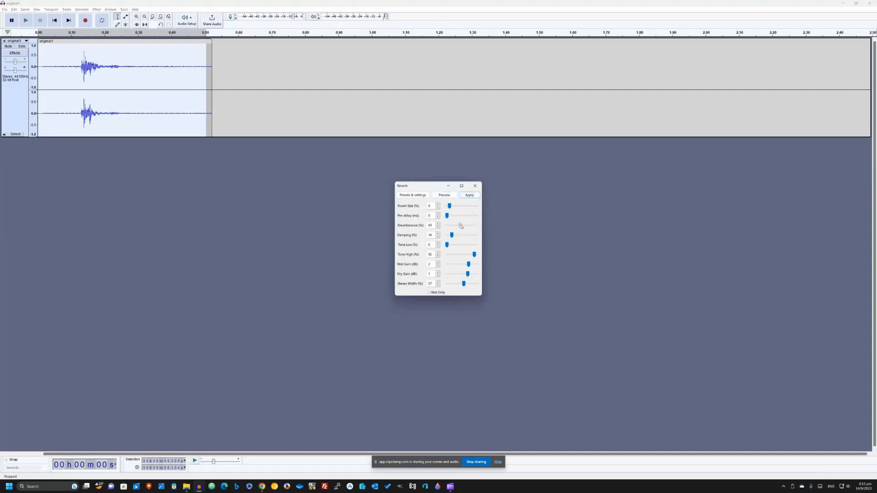
click(451, 194)
click(455, 195)
drag(469, 227, 466, 227)
click(444, 195)
click(467, 198)
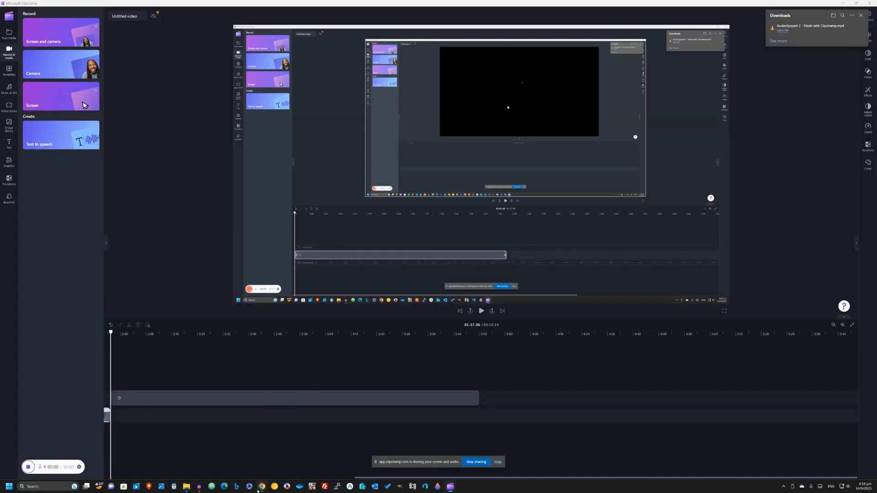
- Switch from Clipchamp to Audacity and open the Vocoder effect for the selected audio
mouse_move(261, 488)
click(199, 487)
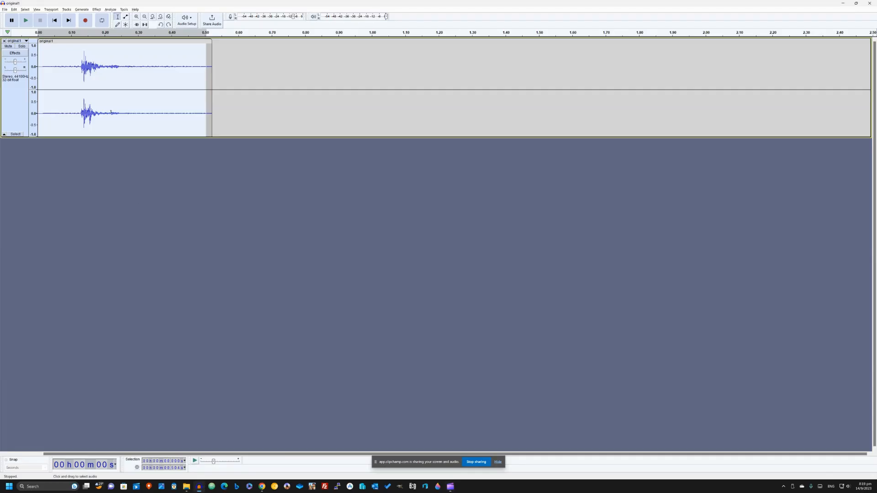
key(space)
click(96, 10)
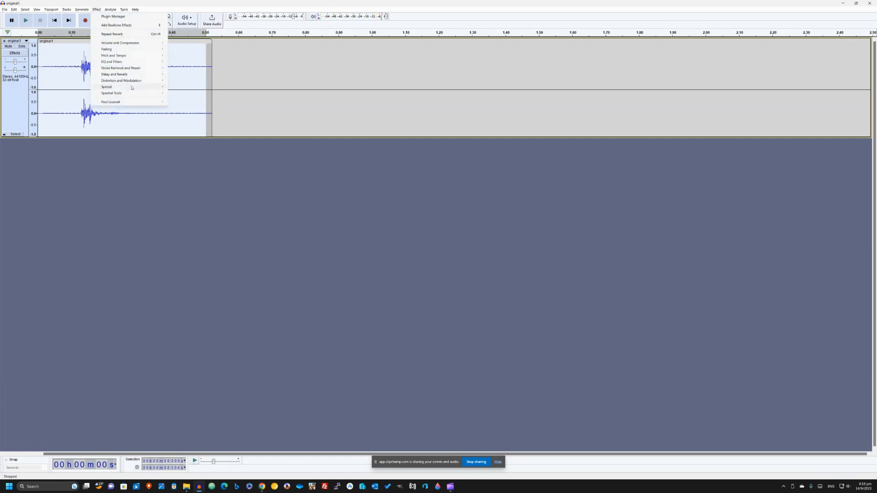
mouse_move(142, 82)
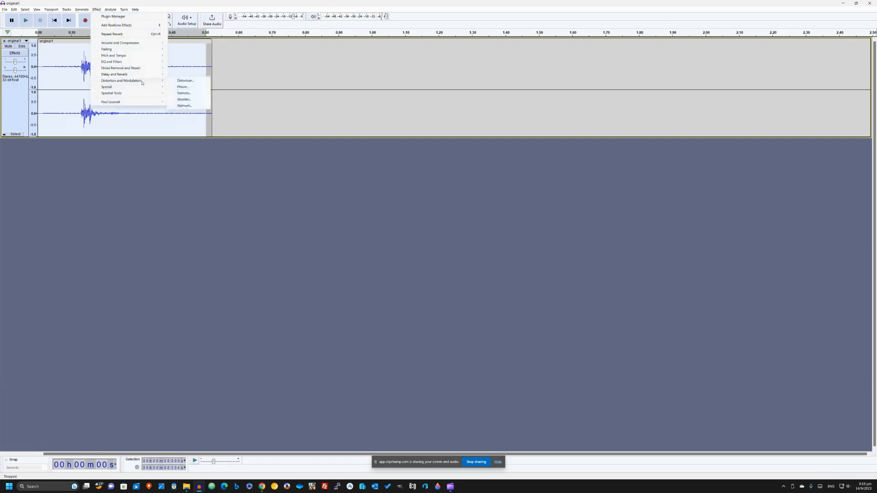
click(185, 99)
- Preview the Vocoder at its default distance of 20 and apply it to the selected audio
click(475, 207)
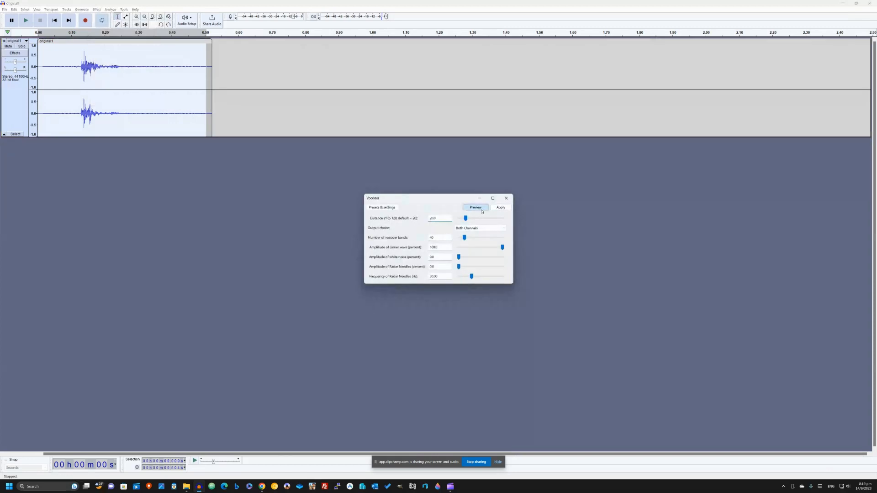
click(501, 207)
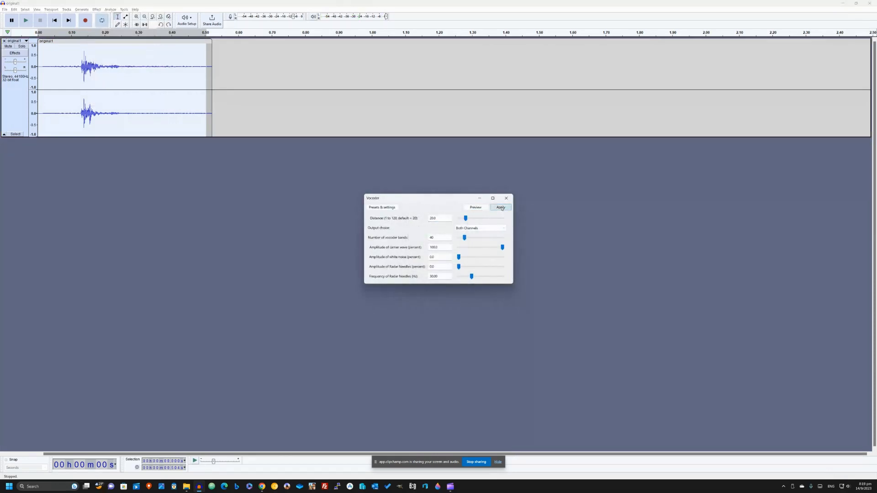
click(4, 9)
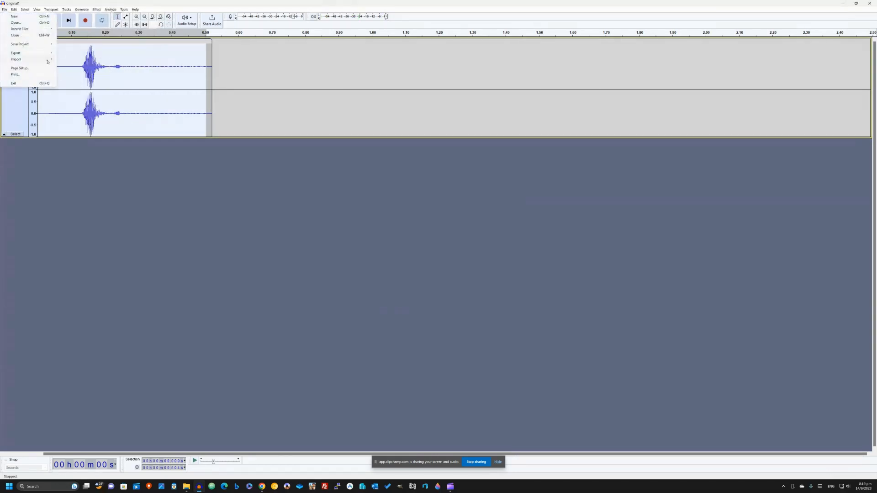
mouse_move(49, 61)
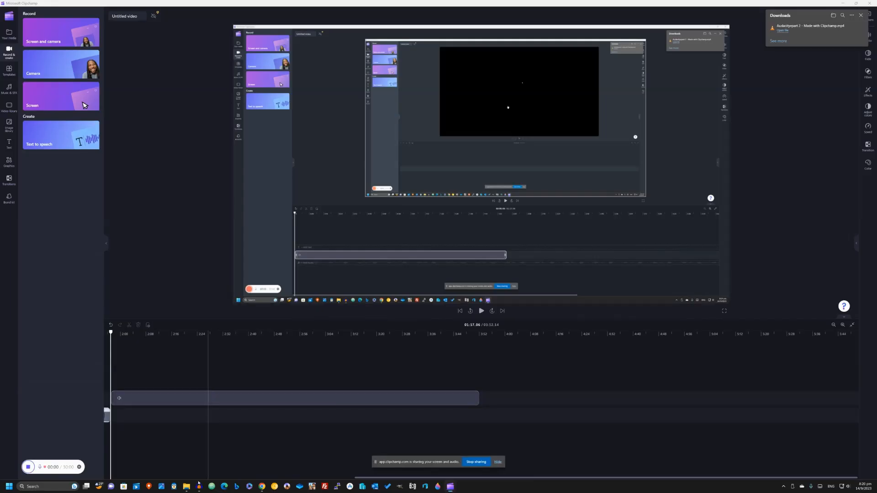
- Return to Audacity, reopen the Vocoder for the selected audio, and preview it at higher distance values
click(201, 486)
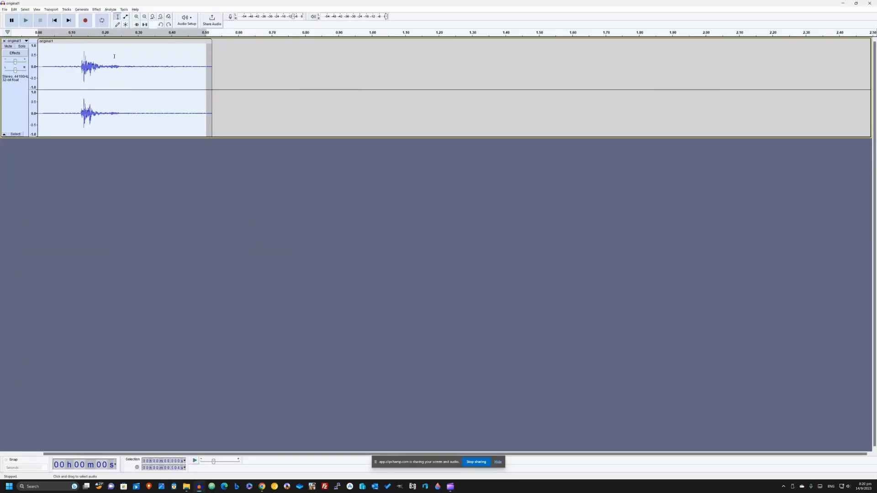
click(96, 9)
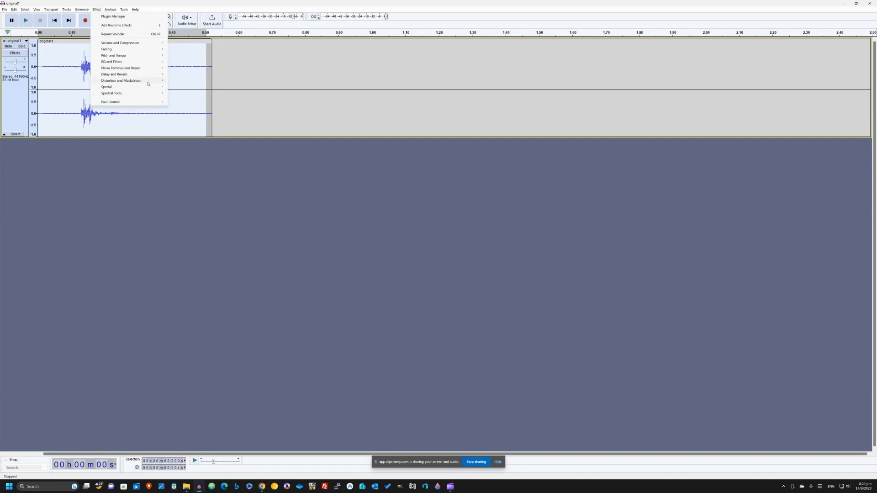
mouse_move(148, 84)
click(200, 101)
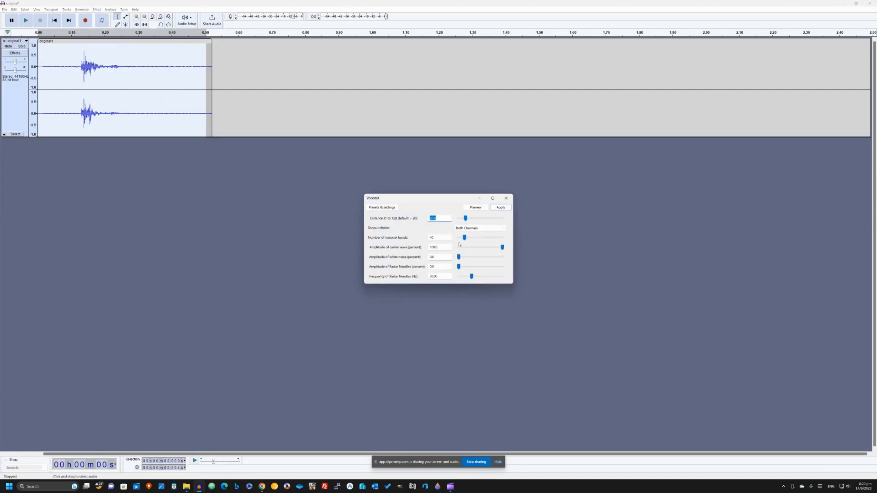
click(468, 222)
click(476, 207)
drag(471, 219, 478, 220)
click(476, 208)
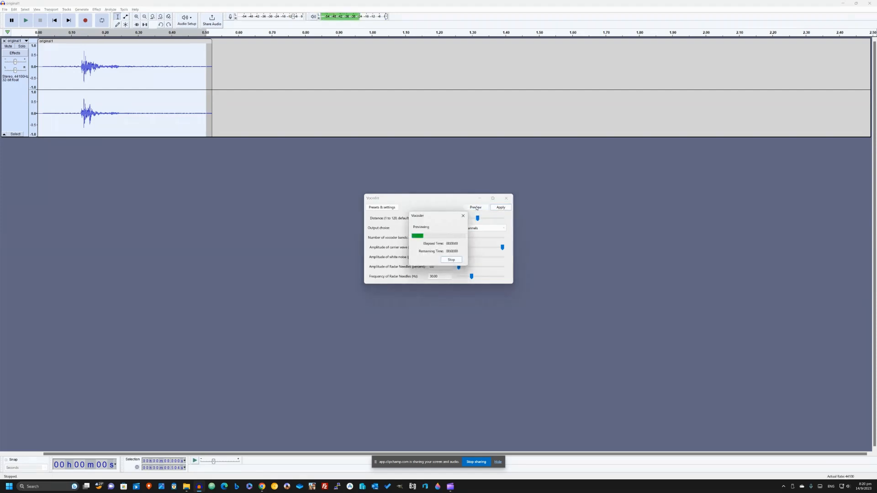
- Set the Vocoder's distance to 40, preview it, and apply the effect to the selected audio
drag(478, 220, 474, 220)
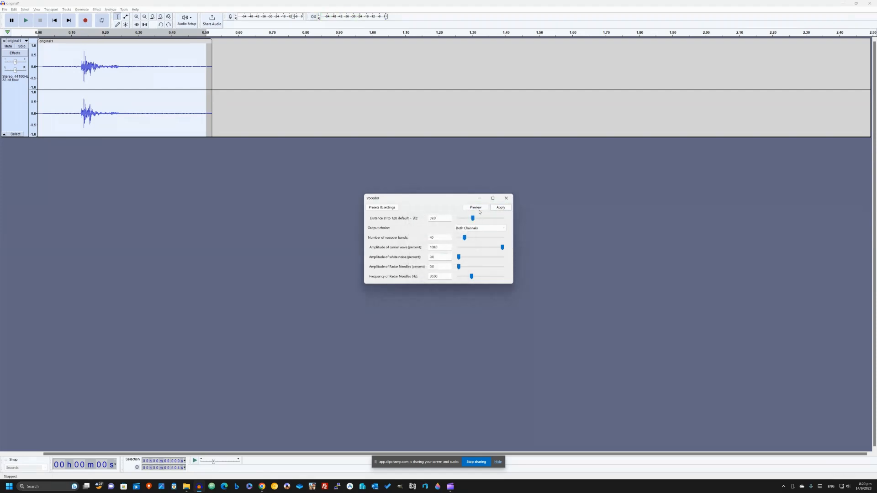
double_click(443, 218)
text(40)
click(474, 208)
click(501, 210)
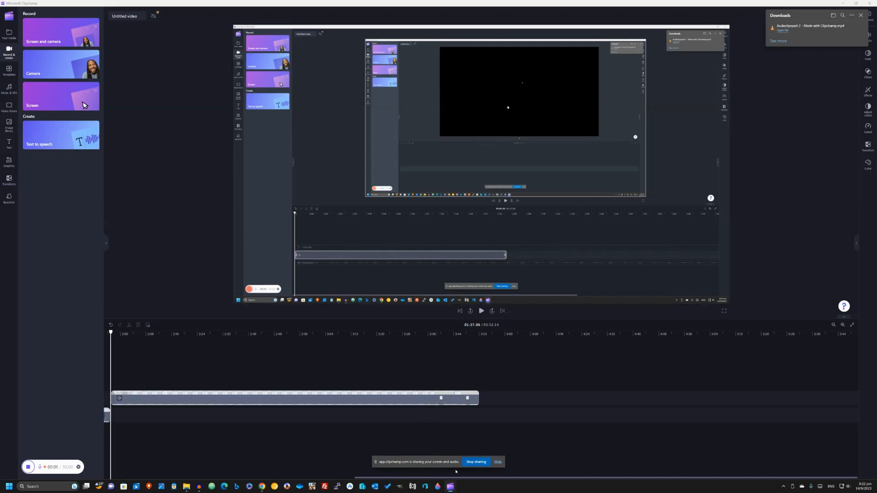
- Return to Audacity, set the Vocoder's distance to 60 for the selected audio, preview it, and apply it
click(200, 487)
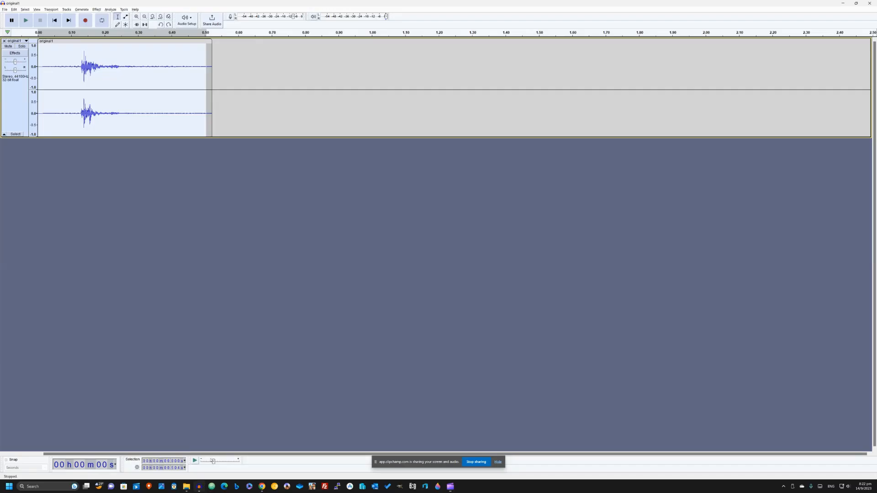
click(97, 9)
mouse_move(142, 80)
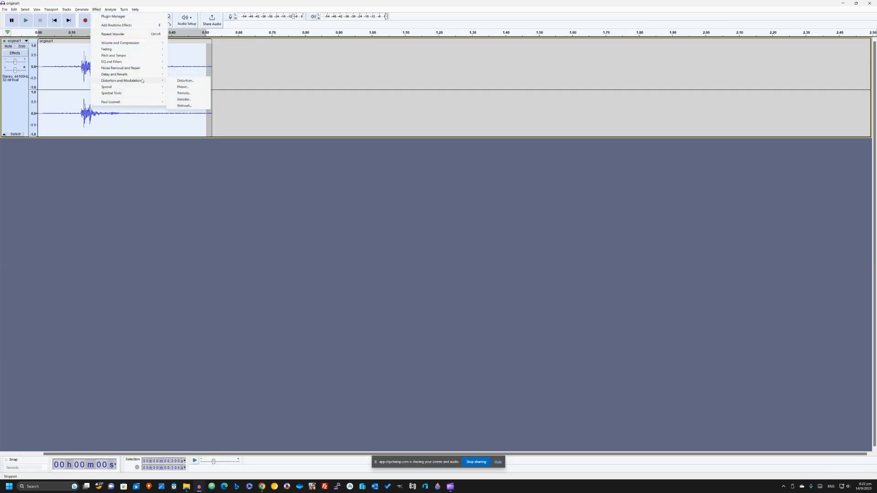
click(183, 99)
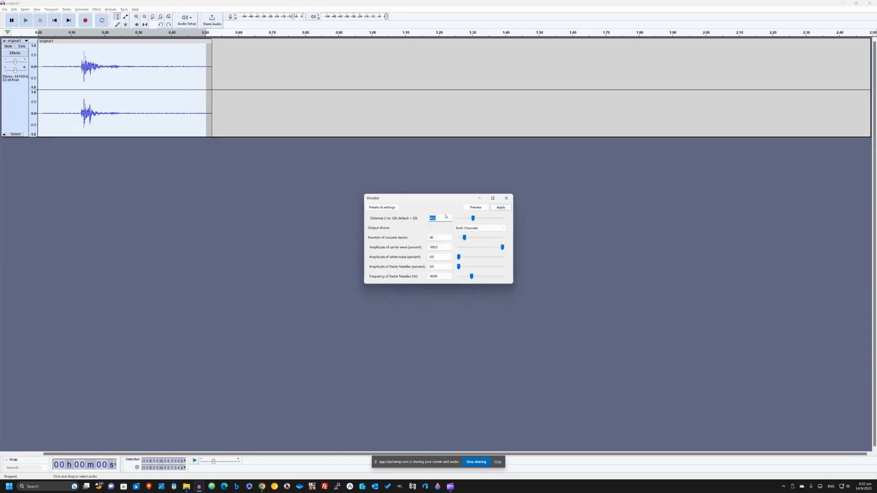
text(60)
click(476, 208)
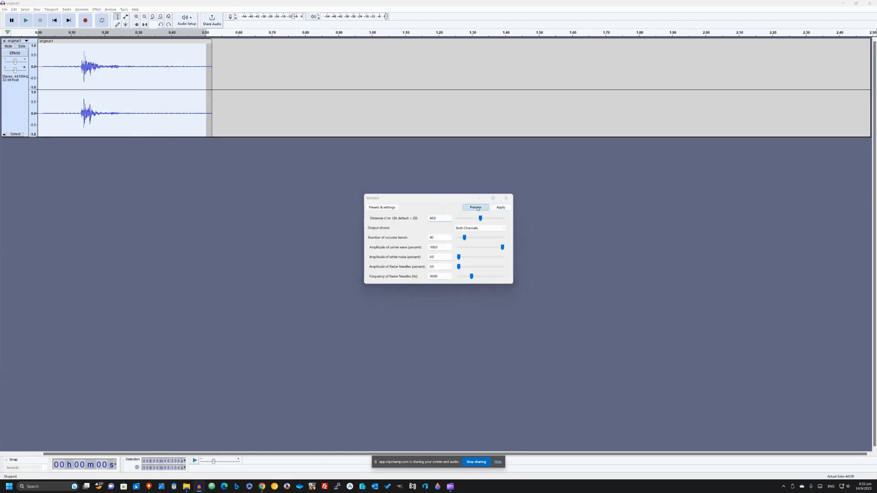
click(500, 208)
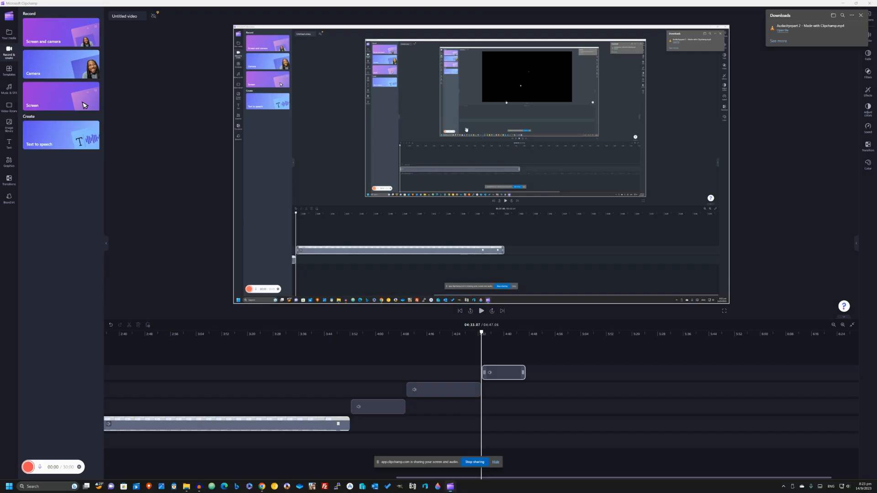
- Return to Audacity, set the Vocoder's distance to 80 for the selected audio, preview it, and apply it
key(alt+Tab)
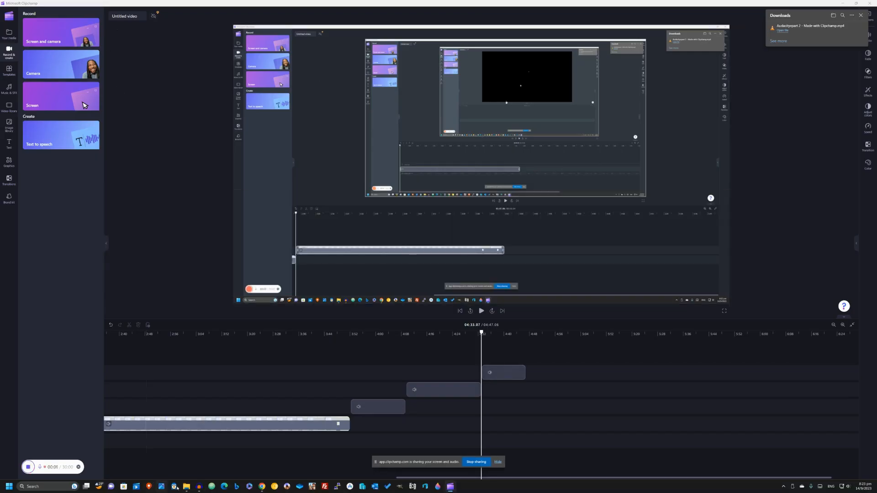
click(198, 488)
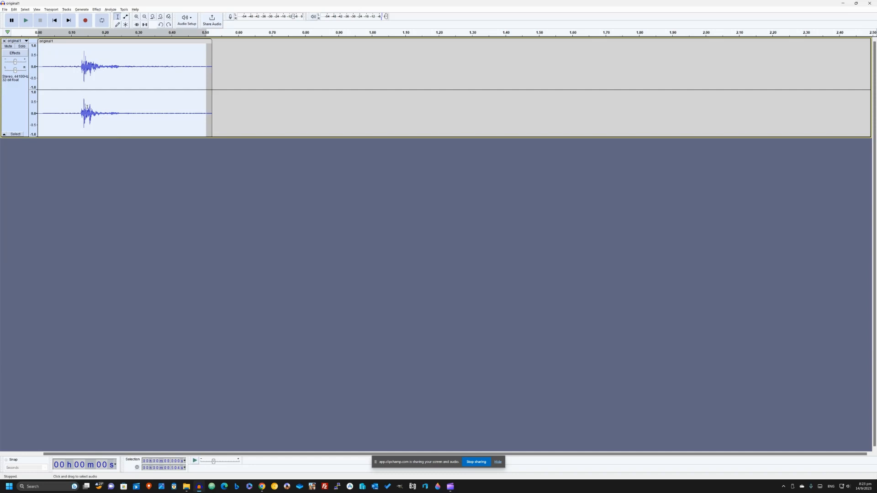
click(97, 10)
mouse_move(151, 75)
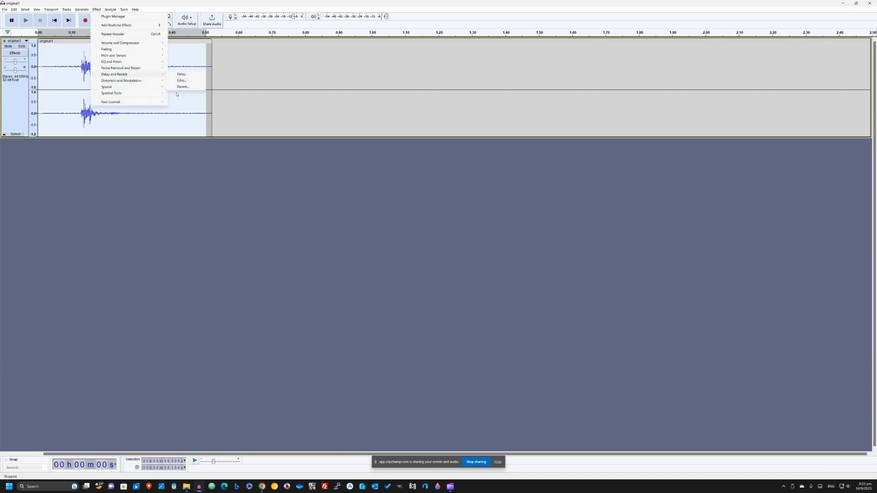
click(184, 98)
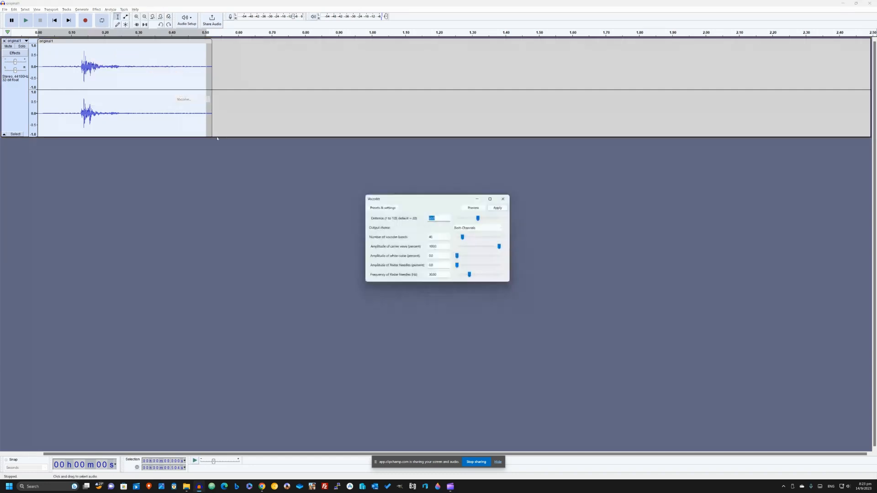
text(80)
click(475, 208)
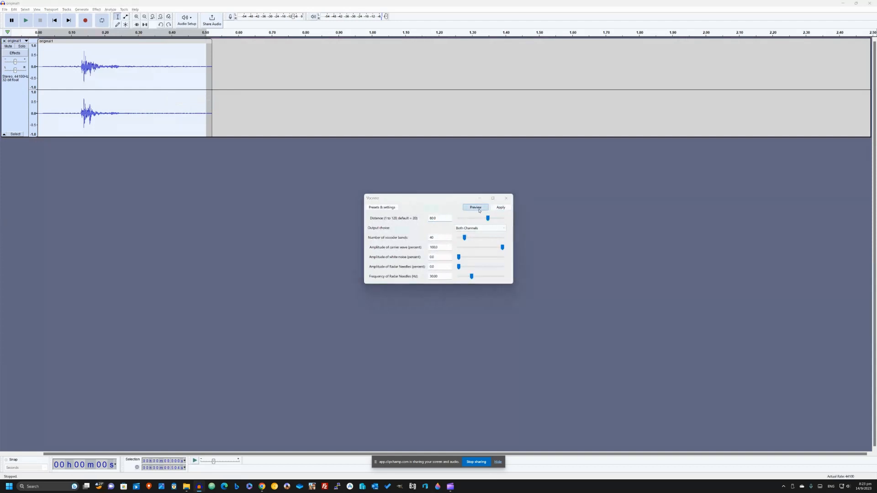
click(501, 207)
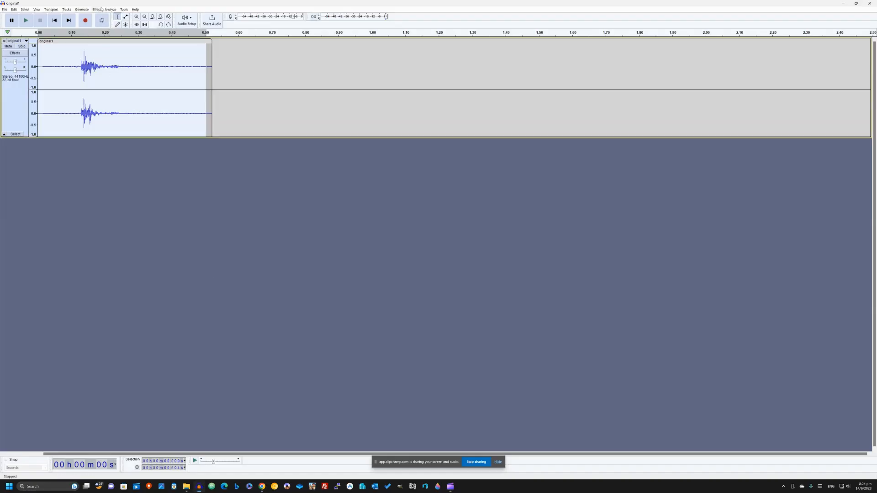
- Reopen the Vocoder for the selected audio, set its distance to 100, preview it, and apply the effect
click(96, 9)
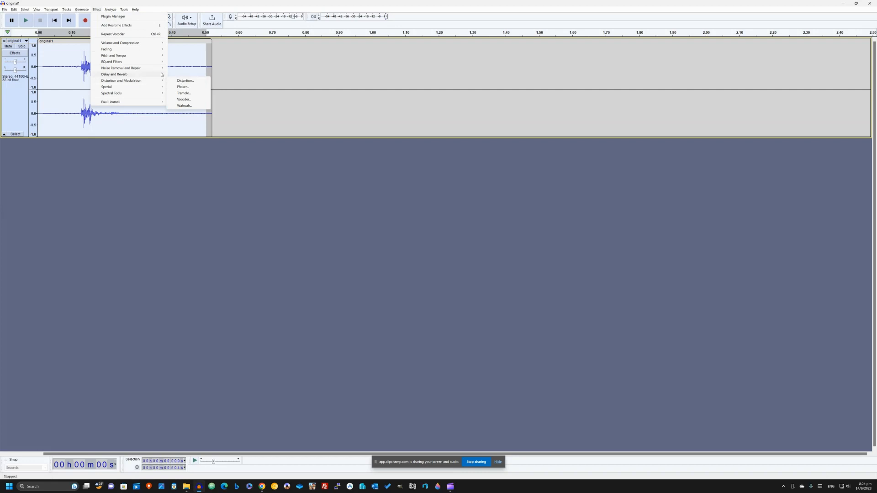
click(184, 99)
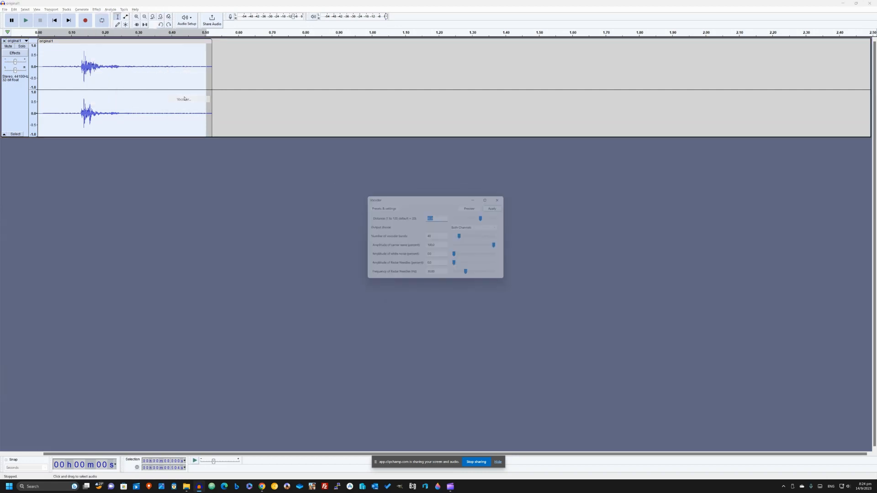
text(1000)
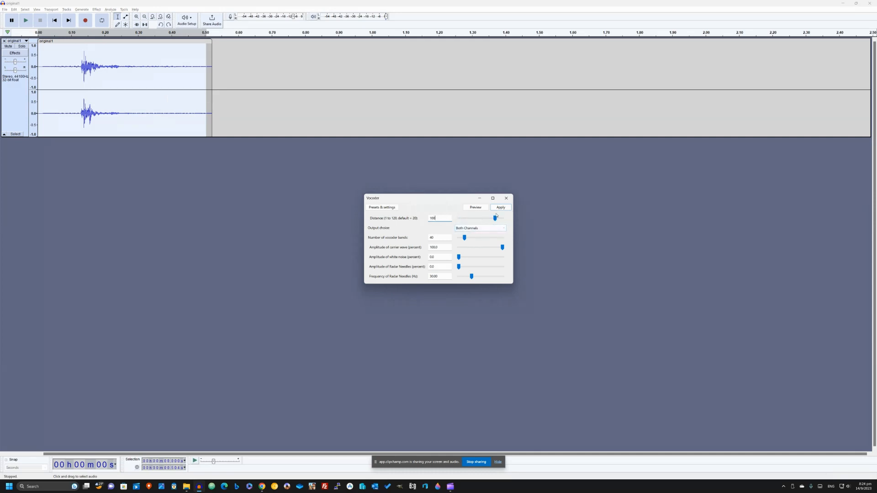
click(484, 208)
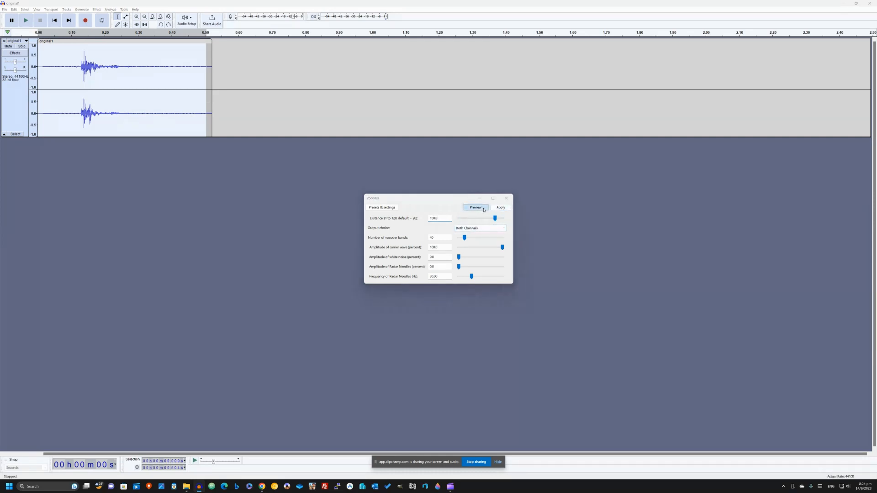
click(493, 208)
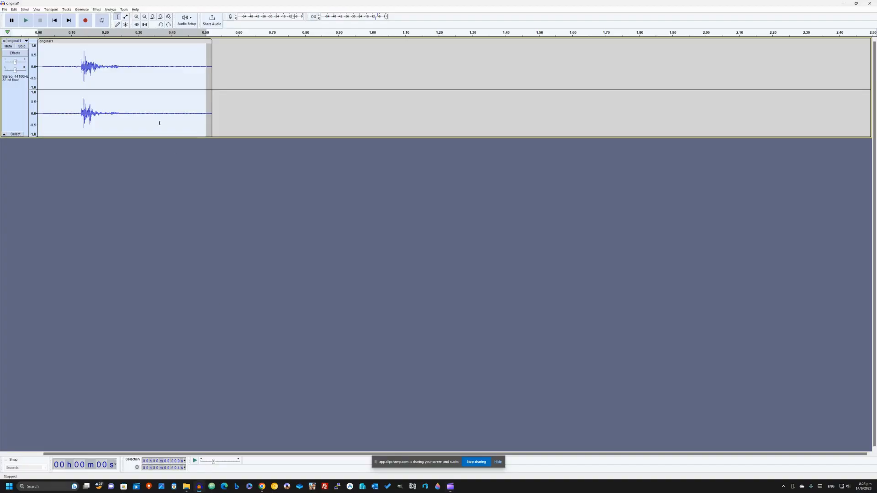
- Open the Wahwah effect for the selected audio and preview it with its initial settings
click(97, 9)
mouse_move(133, 80)
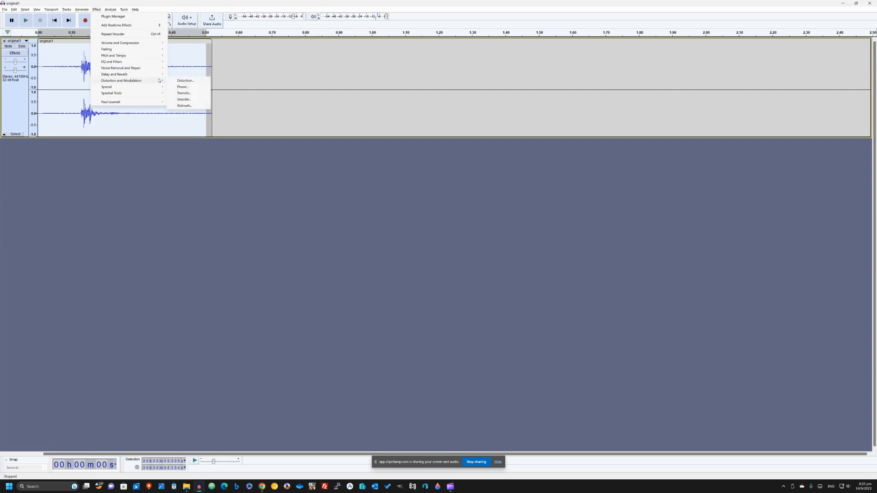
click(185, 106)
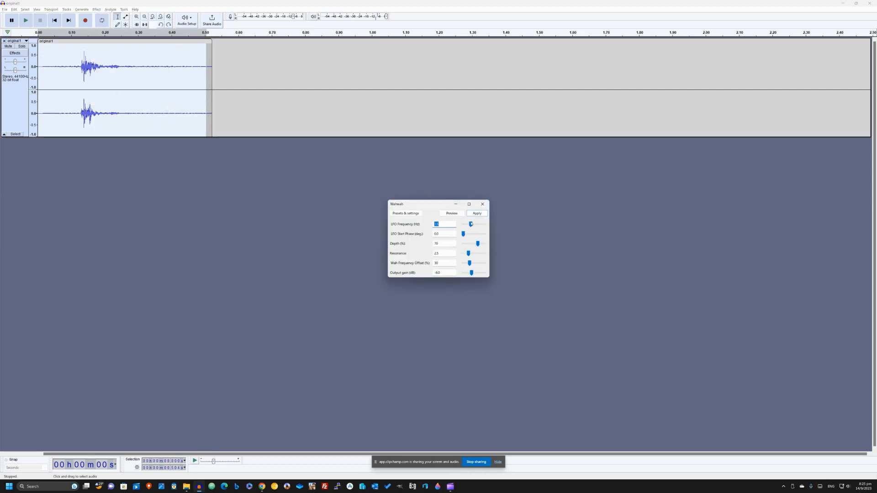
click(451, 213)
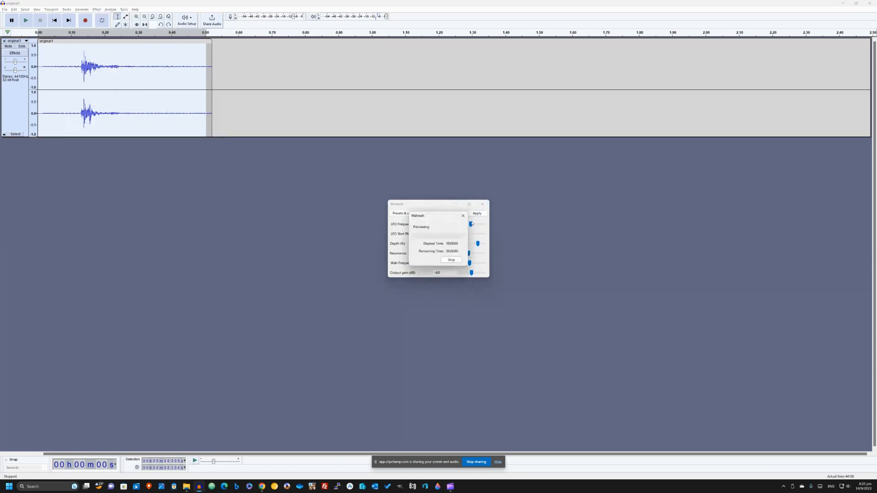
- Set the Wahwah LFO frequency to 2.5 Hz, preview it, and apply the effect to the selected audio
drag(471, 224, 477, 227)
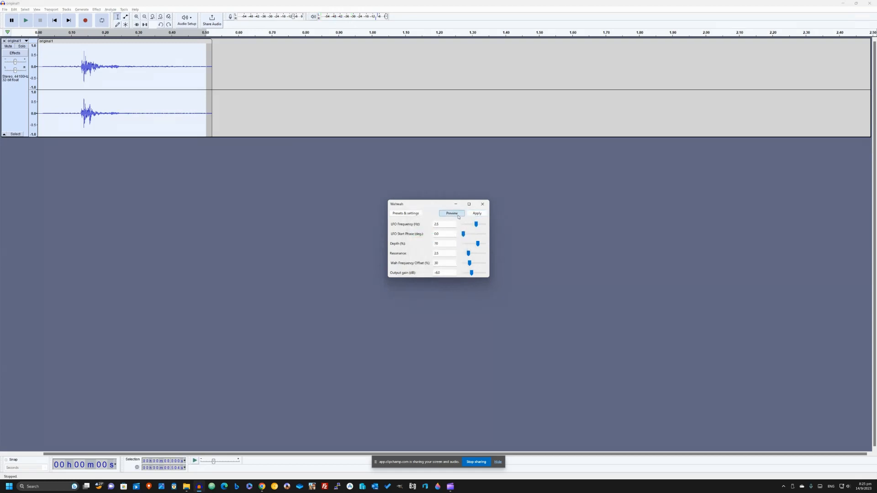
click(459, 214)
click(477, 214)
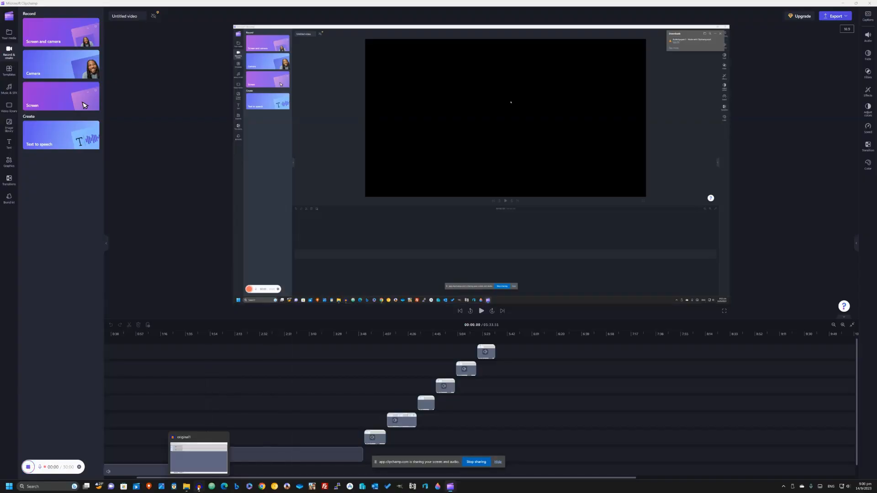
- Return to Audacity, try to open Wahwah without a selection, and select the whole sound clip
click(198, 488)
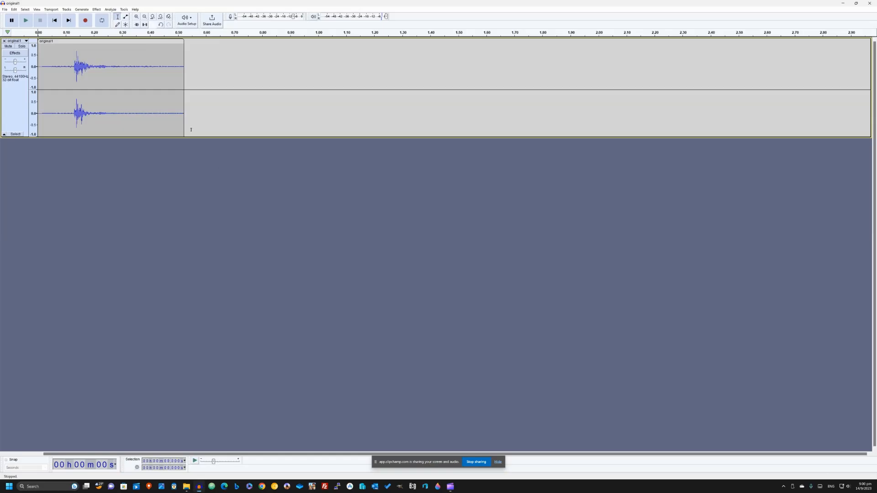
click(98, 10)
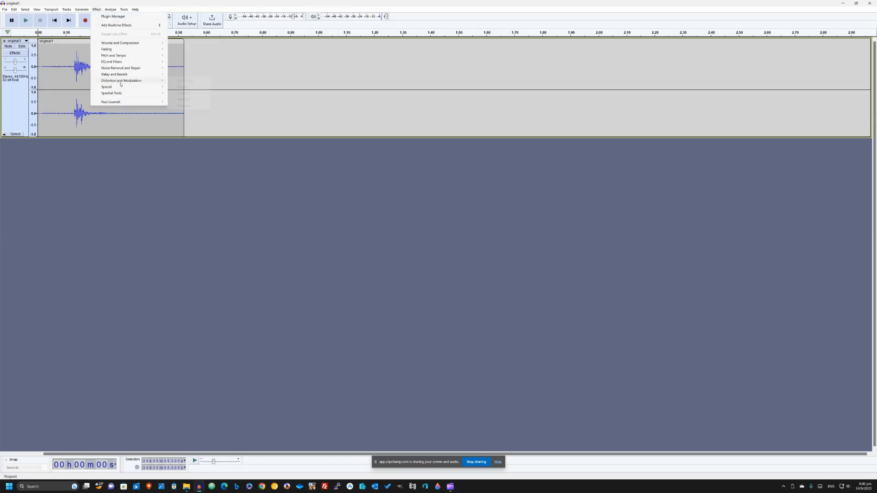
mouse_move(121, 82)
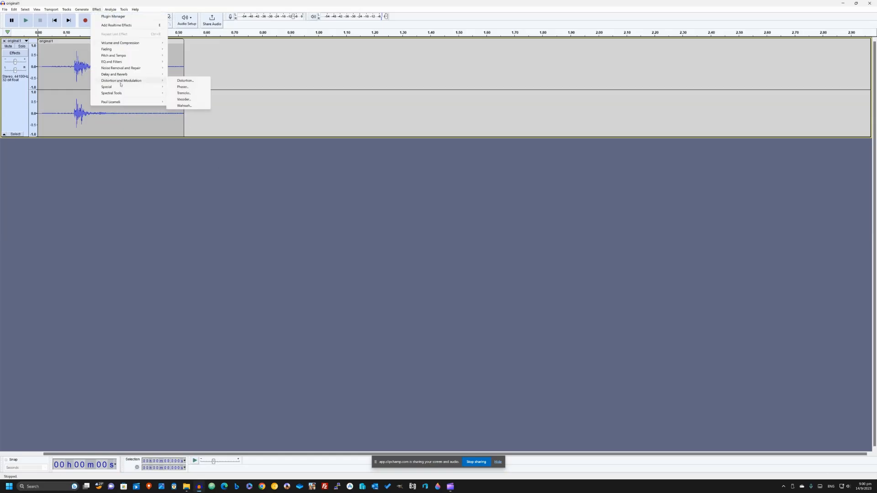
click(184, 106)
click(496, 254)
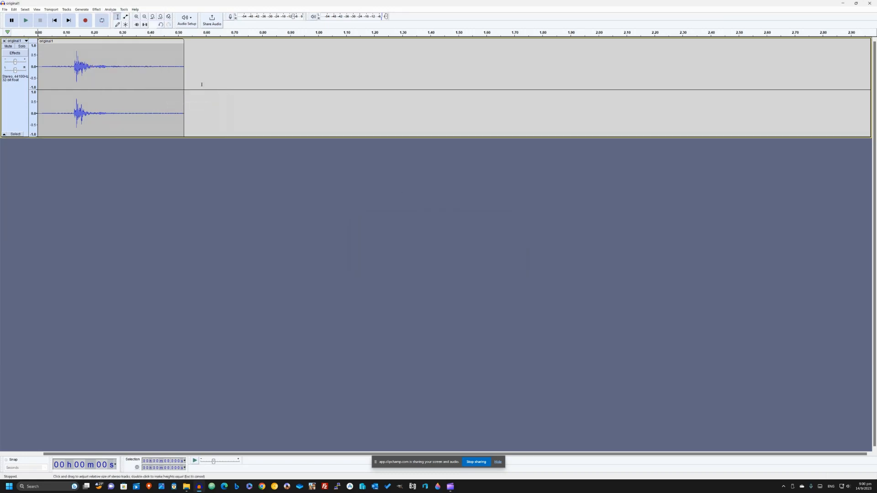
click(183, 81)
drag(175, 82, 38, 82)
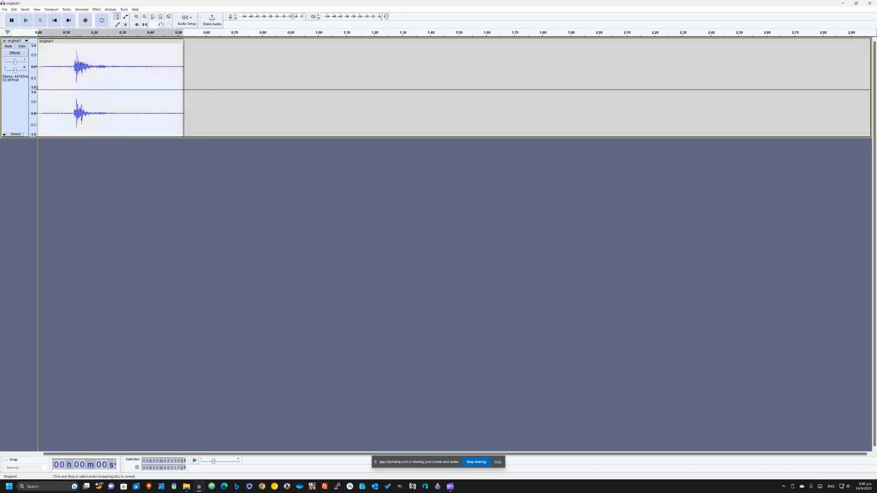
- Preview and apply Wahwah with an LFO frequency of 4.0 Hz on the selected clip, and play the clip
click(96, 9)
mouse_move(128, 80)
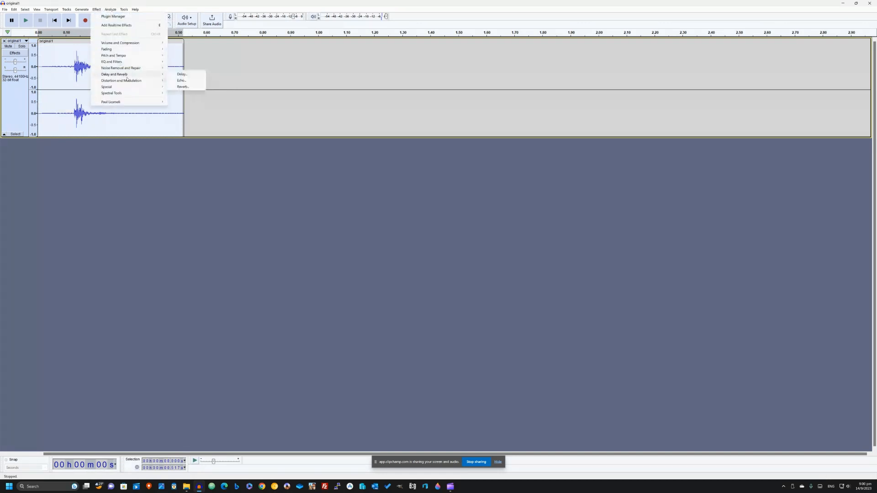
click(185, 106)
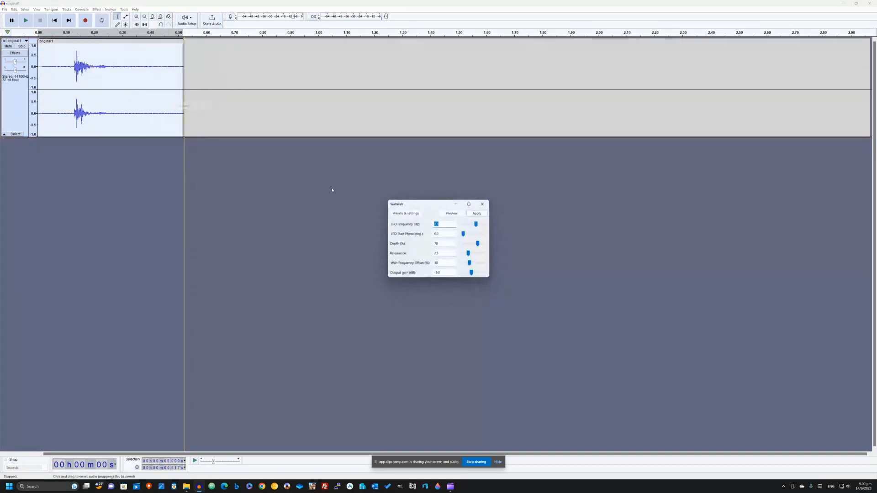
drag(478, 226, 486, 225)
click(457, 214)
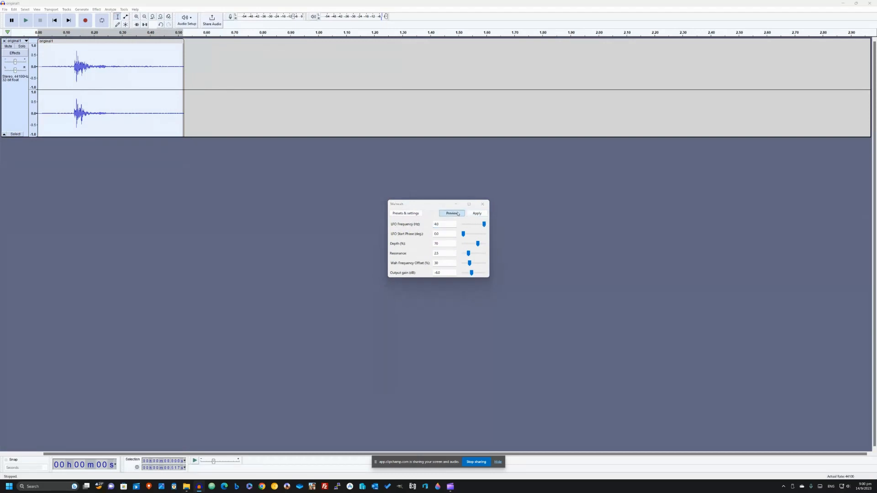
click(477, 215)
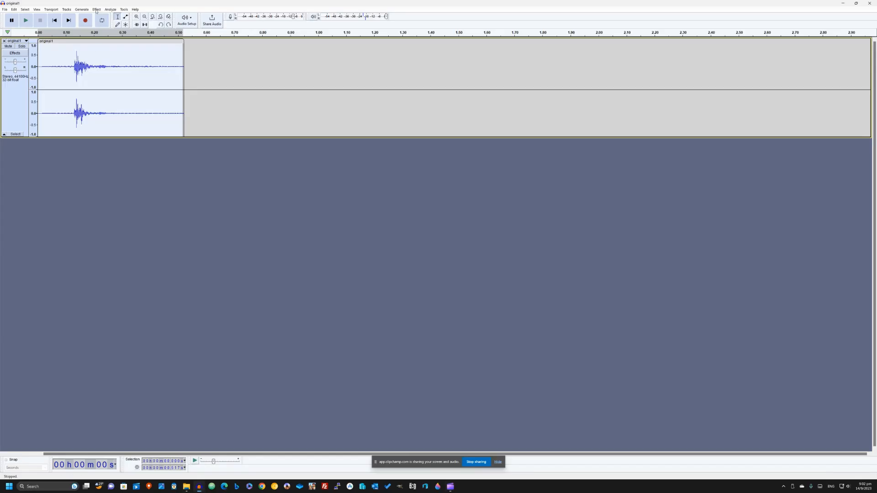
click(25, 21)
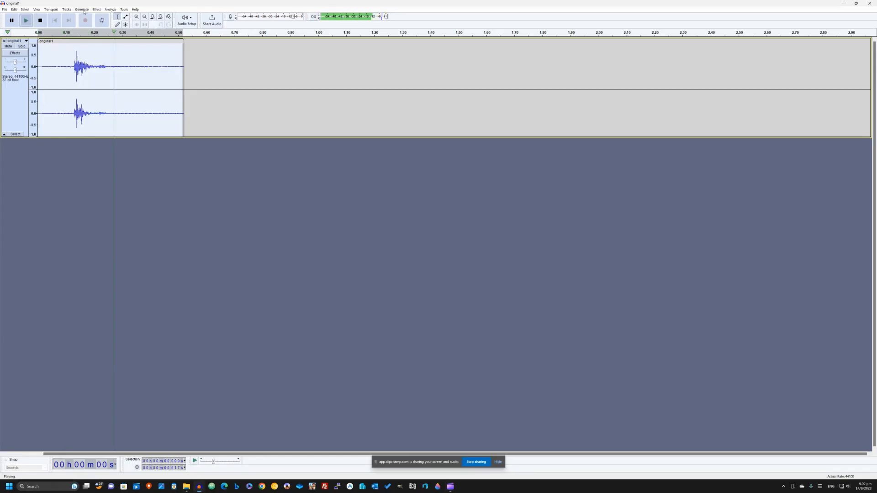
- Reopen Wahwah, set the LFO frequency to 1.0 Hz and the start phase to 100 degrees, preview it, and apply it
click(98, 9)
mouse_move(112, 80)
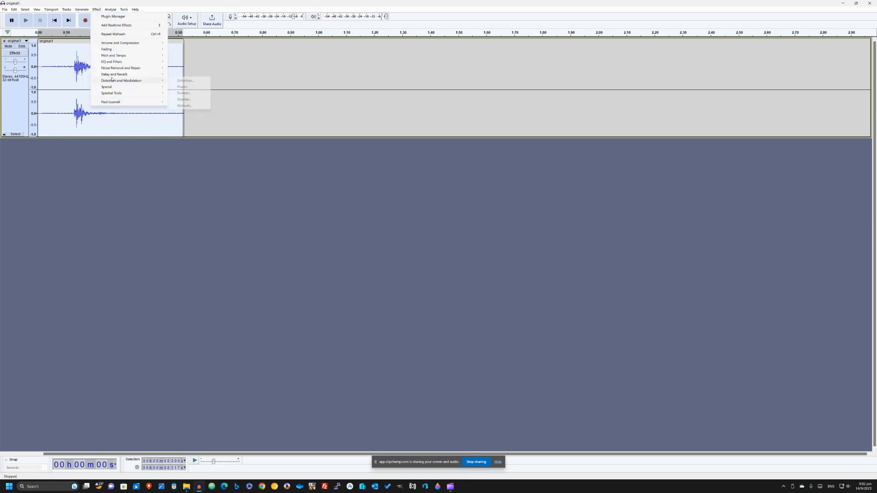
click(190, 106)
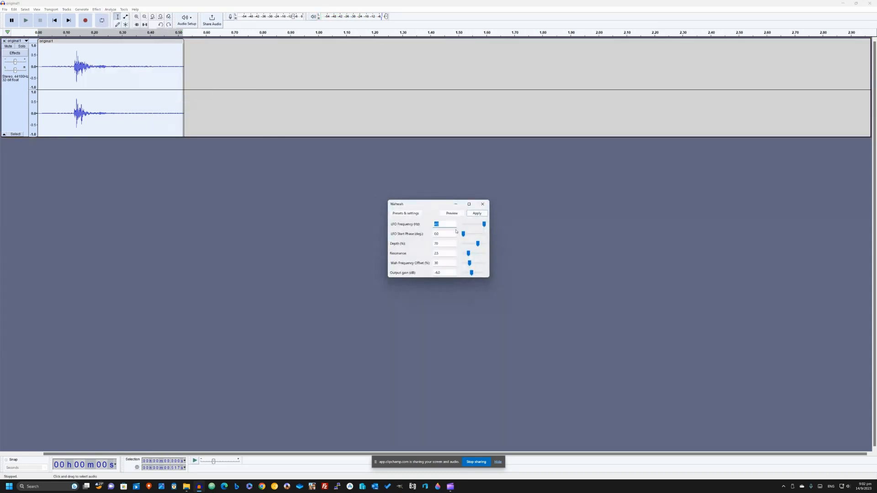
drag(483, 227, 467, 236)
click(454, 216)
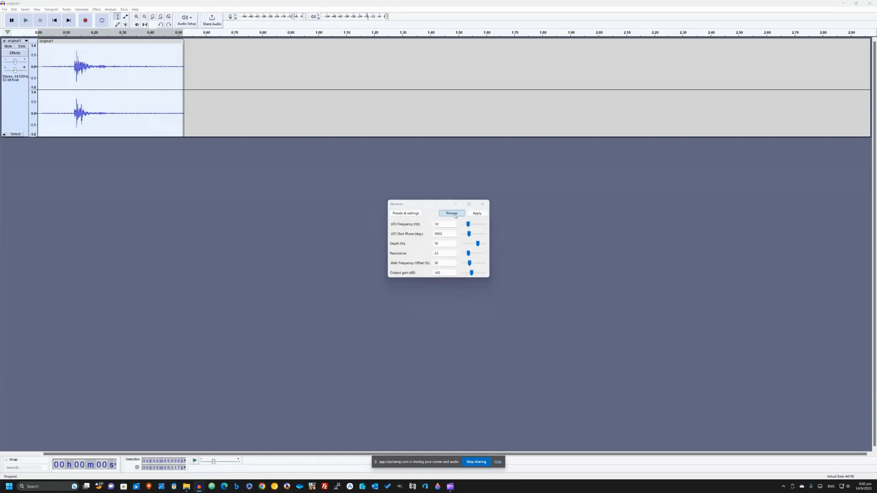
click(477, 213)
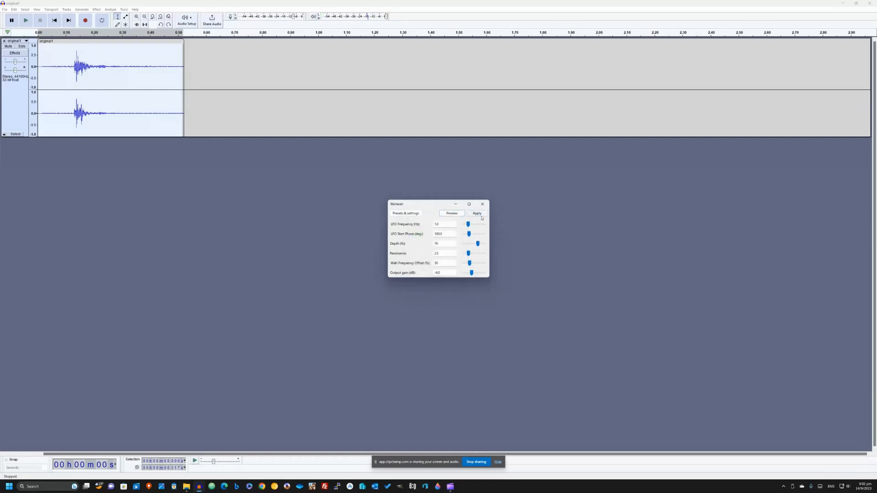
- Return to Audacity and play the selected clip
key(alt+Tab)
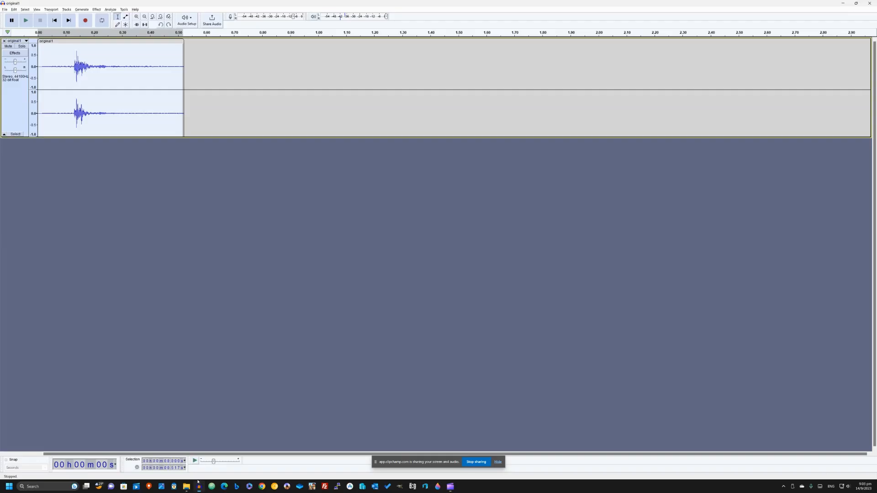
click(198, 487)
click(26, 20)
- Reopen Wahwah for the selected clip, raise its depth to 100 %, and preview the result
click(96, 9)
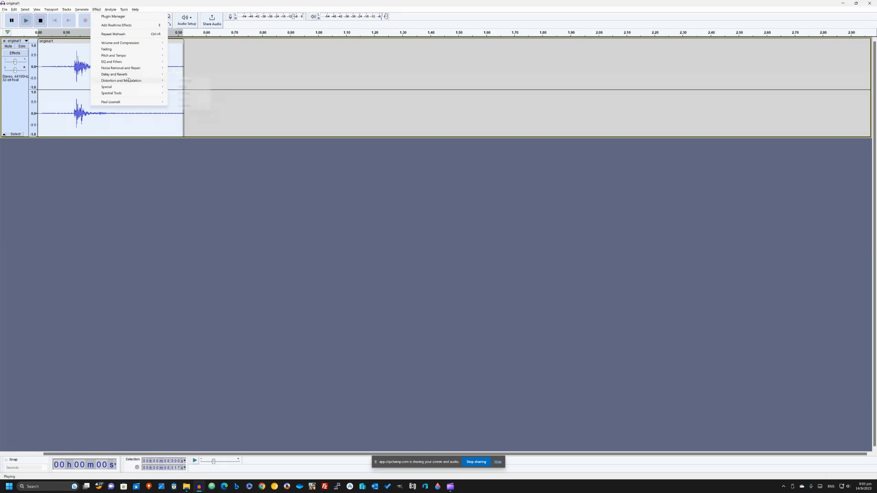
mouse_move(129, 80)
click(191, 107)
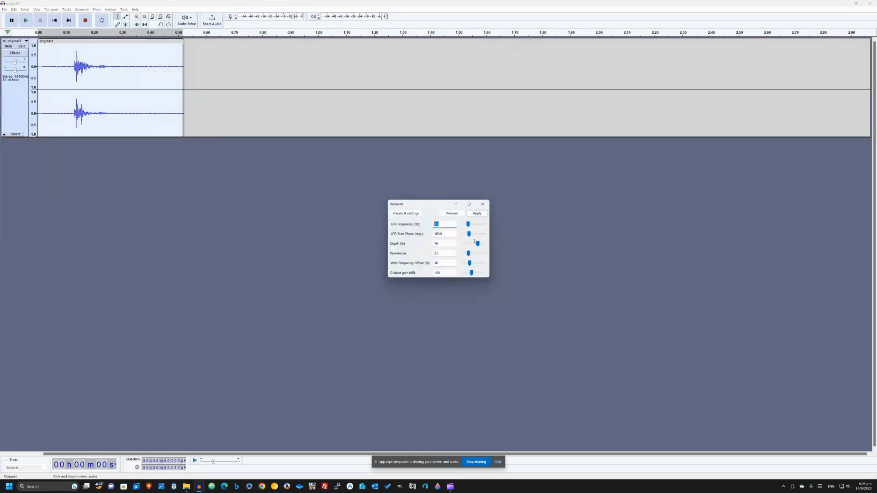
scroll(470, 225, up, 1)
drag(479, 247, 488, 247)
click(453, 214)
- Preview Wahwah with the LFO frequency at 4.0 Hz and resonance at 10.0, and preview again with slightly lower resonance
drag(469, 234, 485, 254)
click(456, 216)
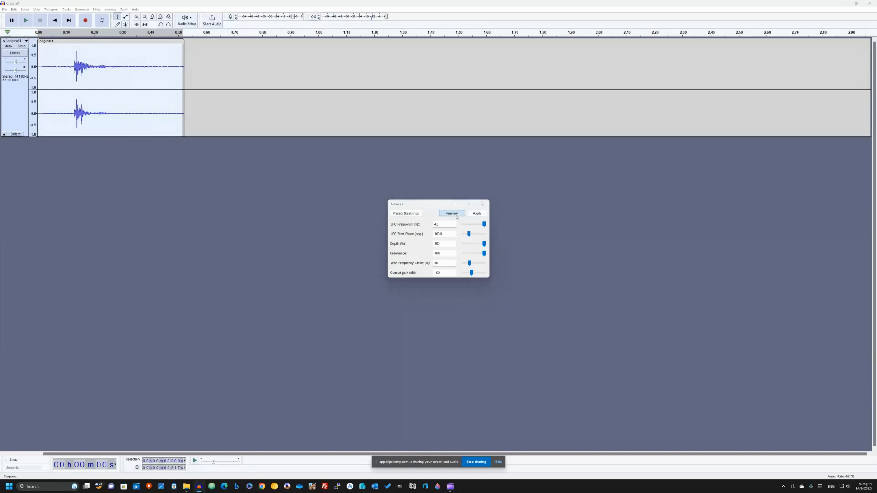
drag(483, 254, 480, 254)
click(456, 215)
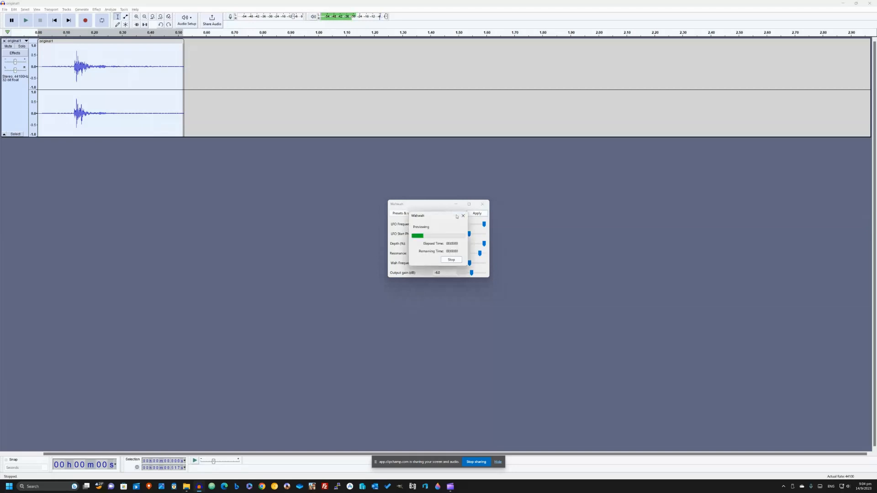
- Set the Wahwah LFO start phase to 250 degrees, preview the result, and apply the effect
scroll(459, 234, down, 4)
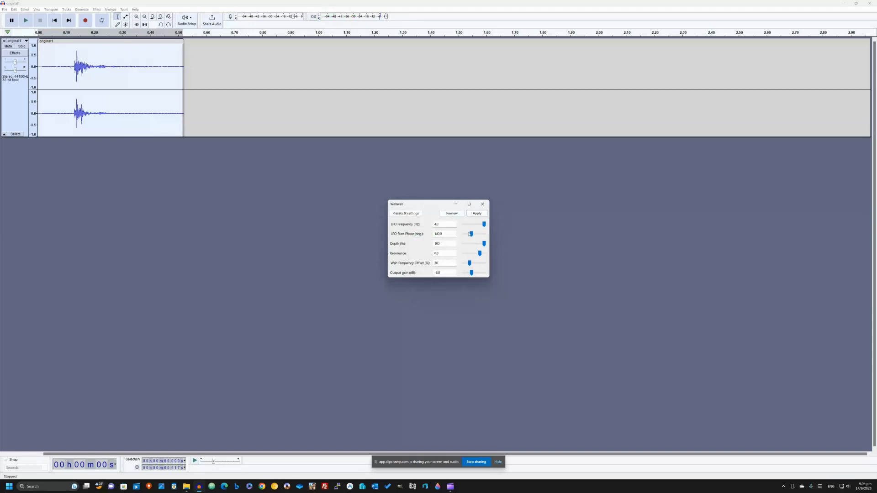
drag(471, 234, 478, 234)
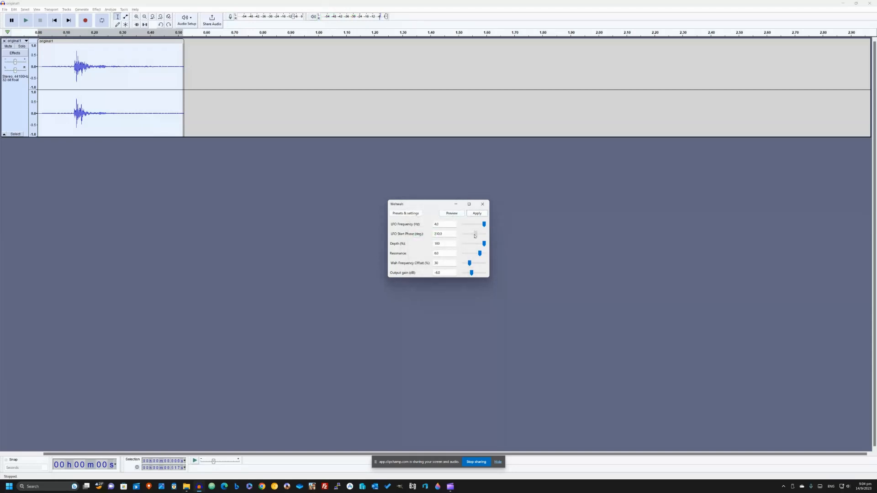
click(454, 217)
click(455, 218)
click(476, 214)
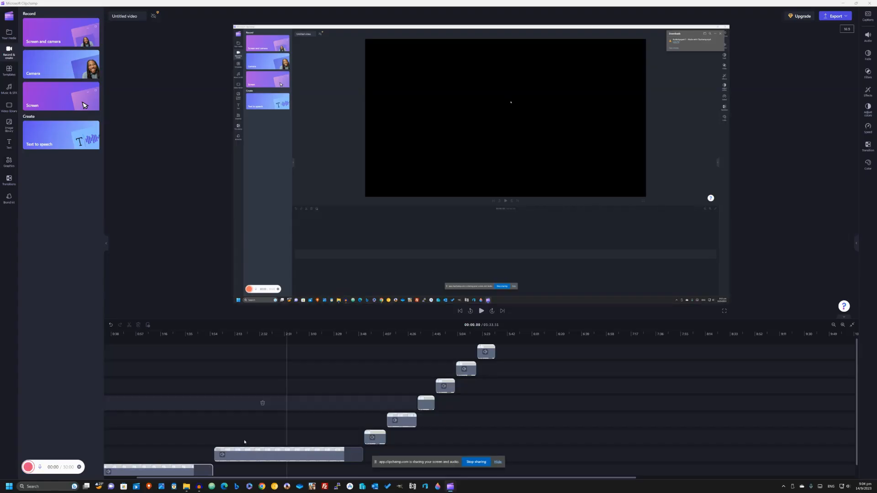
- Return to Audacity, reopen Wahwah for the selected clip, and preview it with the wah frequency offset at 0 %
click(199, 487)
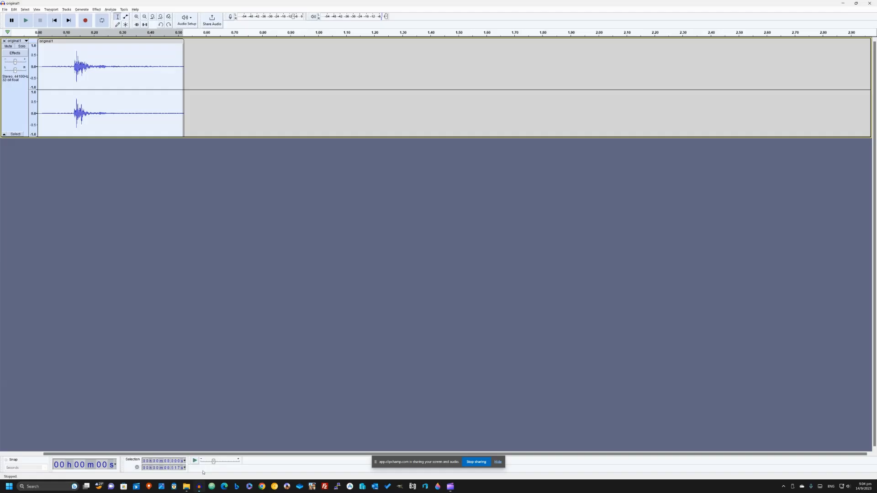
click(97, 9)
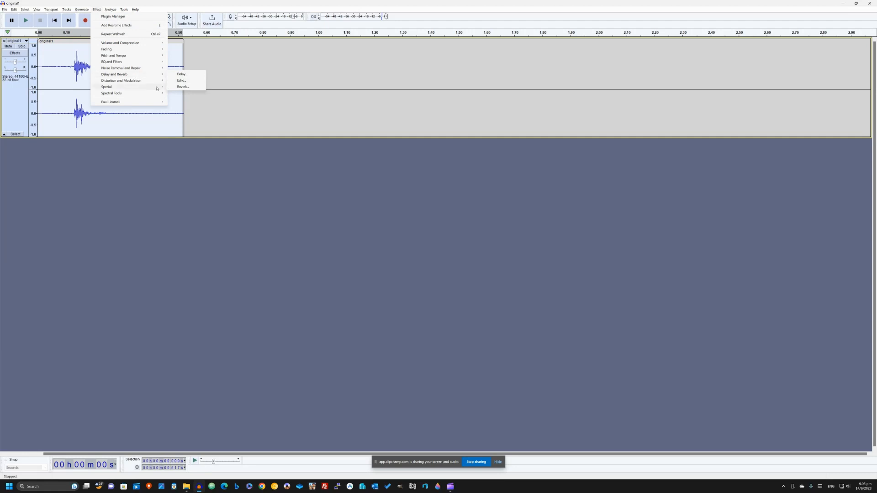
mouse_move(160, 81)
click(184, 106)
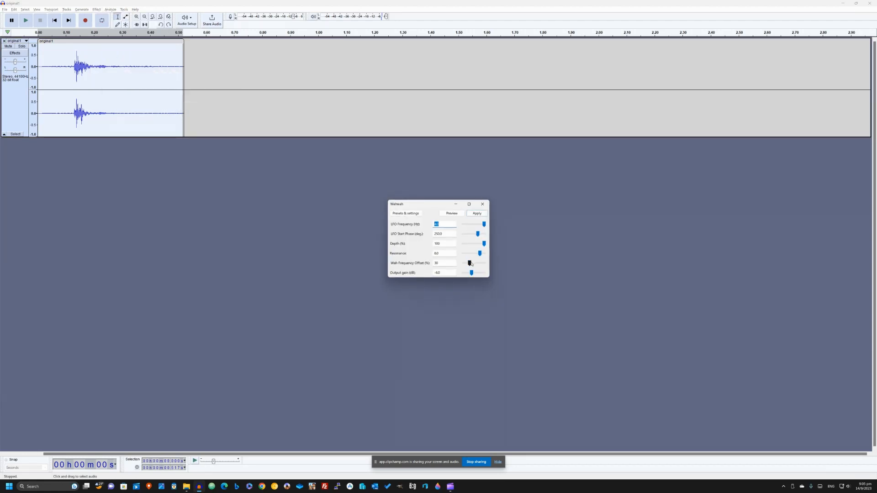
drag(471, 264, 480, 265)
click(456, 215)
click(452, 214)
- Preview Wahwah with the output gain at 14.0 dB, 2.0 dB and -6.0 dB in turn
drag(471, 272, 474, 274)
click(452, 213)
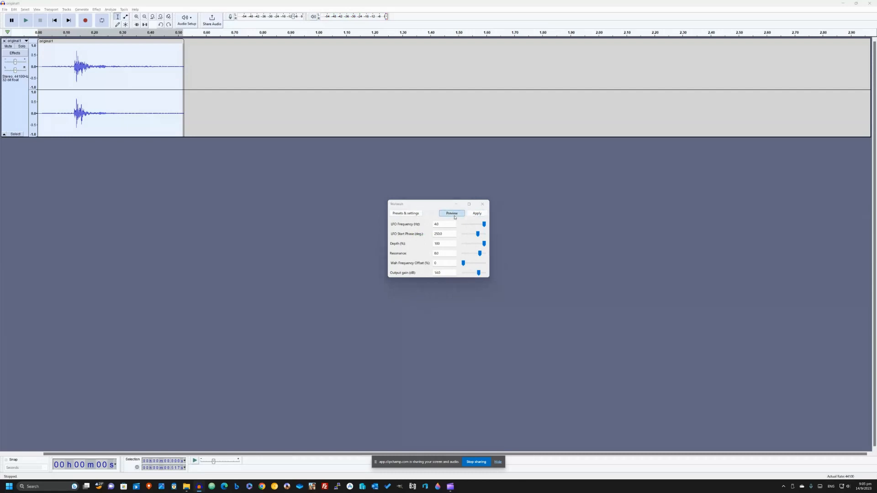
drag(478, 274, 475, 273)
click(459, 215)
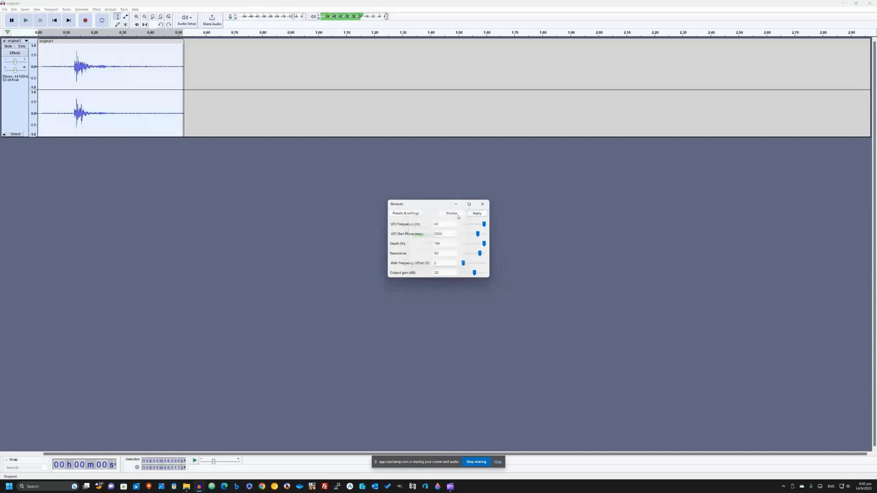
click(454, 214)
drag(474, 274, 471, 269)
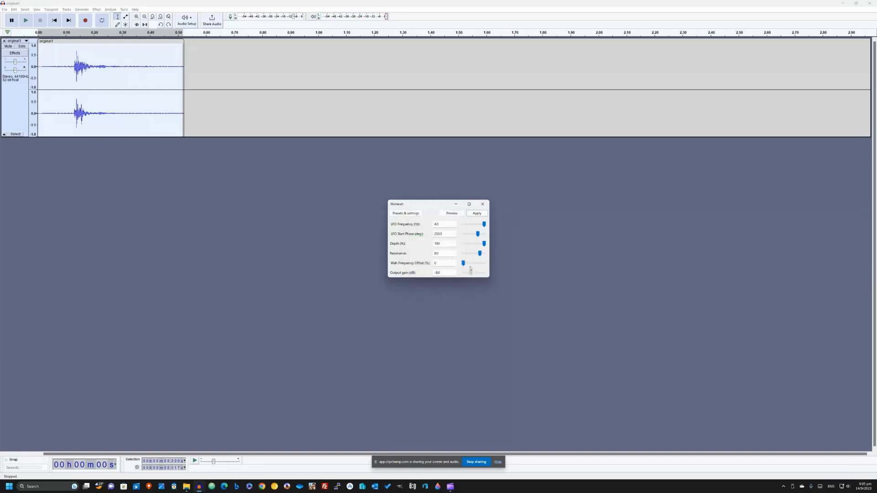
click(461, 215)
- Set the Wahwah output gain to 0.0 dB, preview the result, and apply the effect
drag(471, 275, 473, 275)
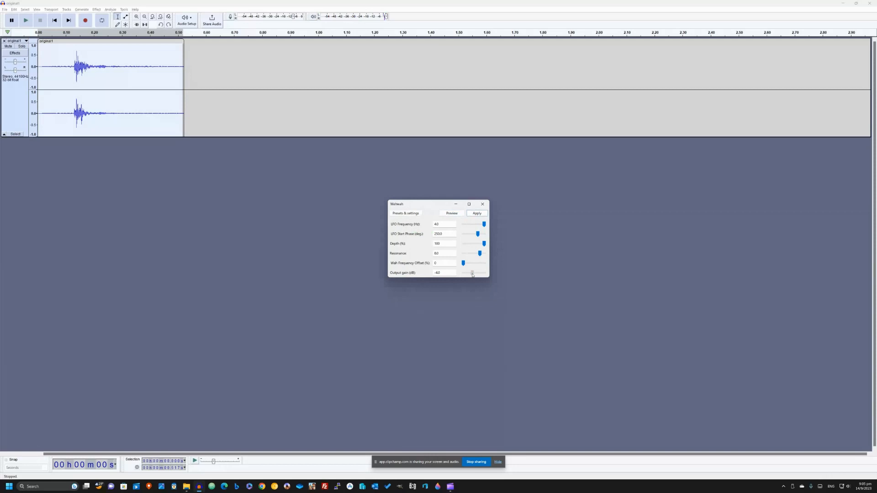
click(456, 215)
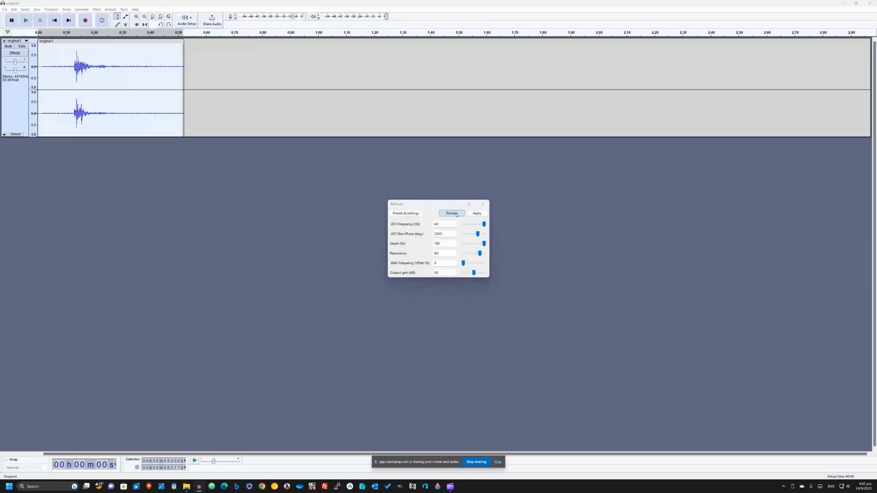
click(457, 215)
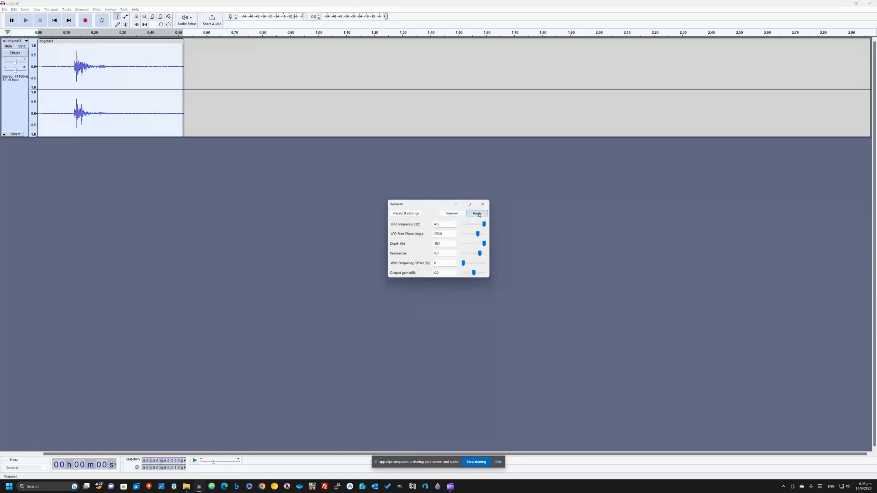
click(477, 214)
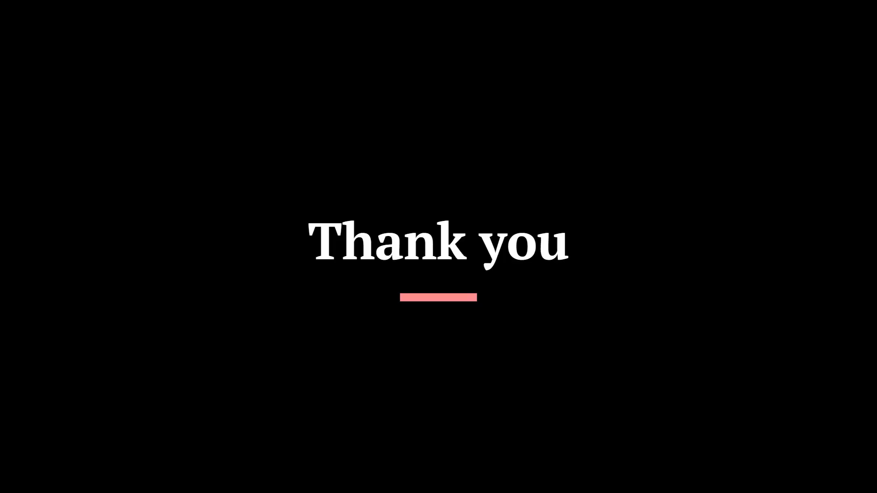